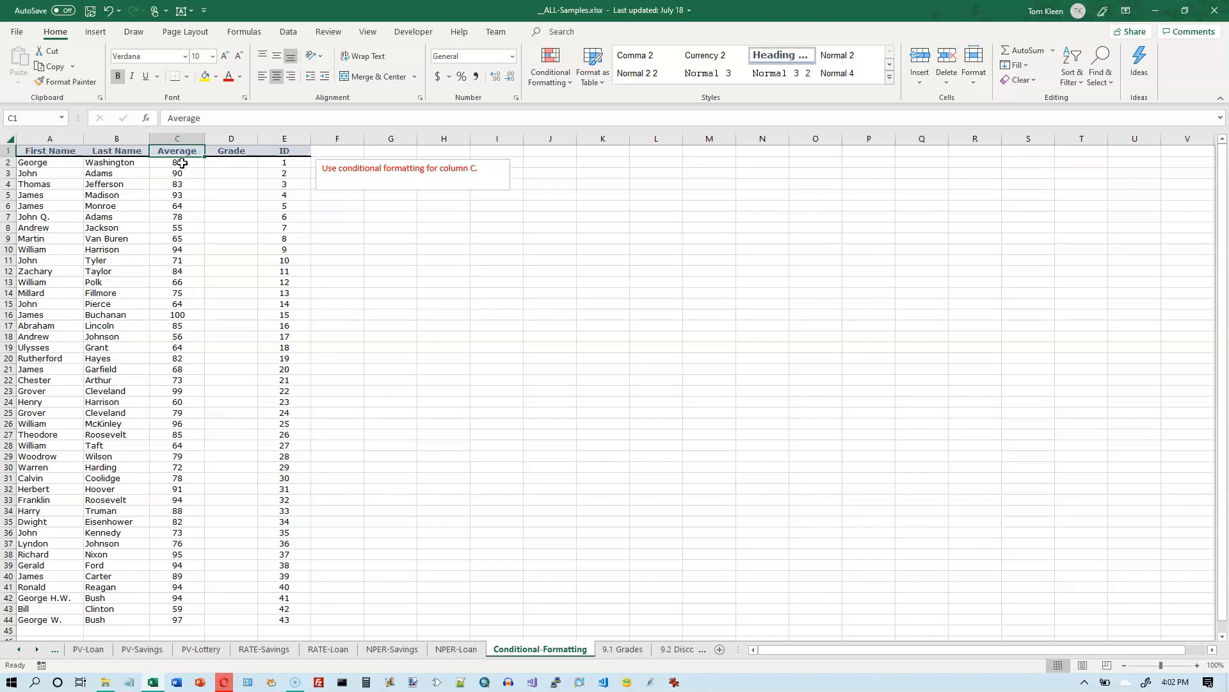
Apply the blue gradient-fill data bars to the averages in C2:C44
click(183, 163)
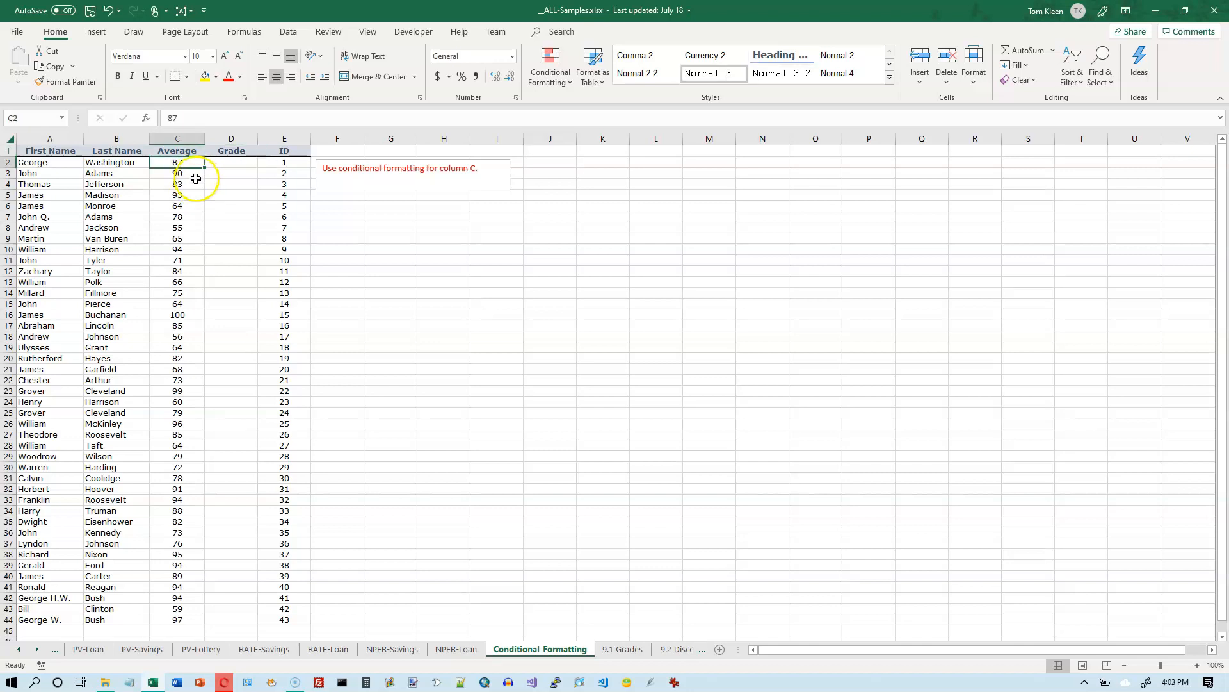
drag(182, 164, 165, 619)
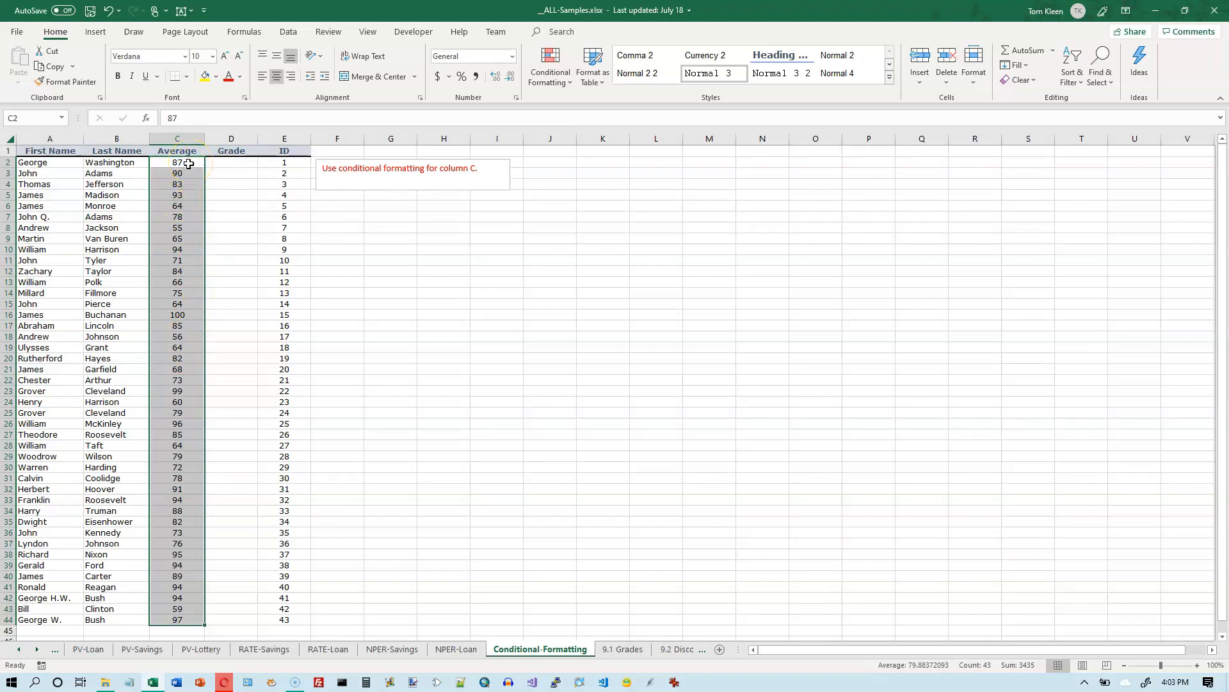
click(572, 87)
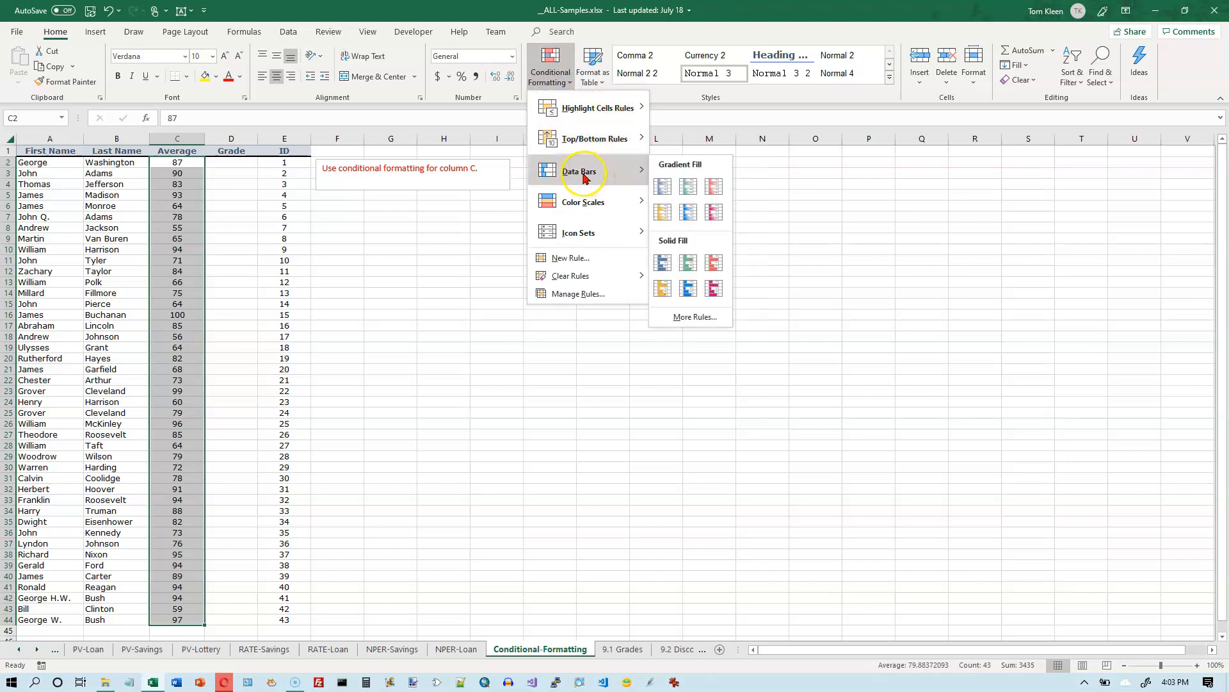
mouse_move(590, 177)
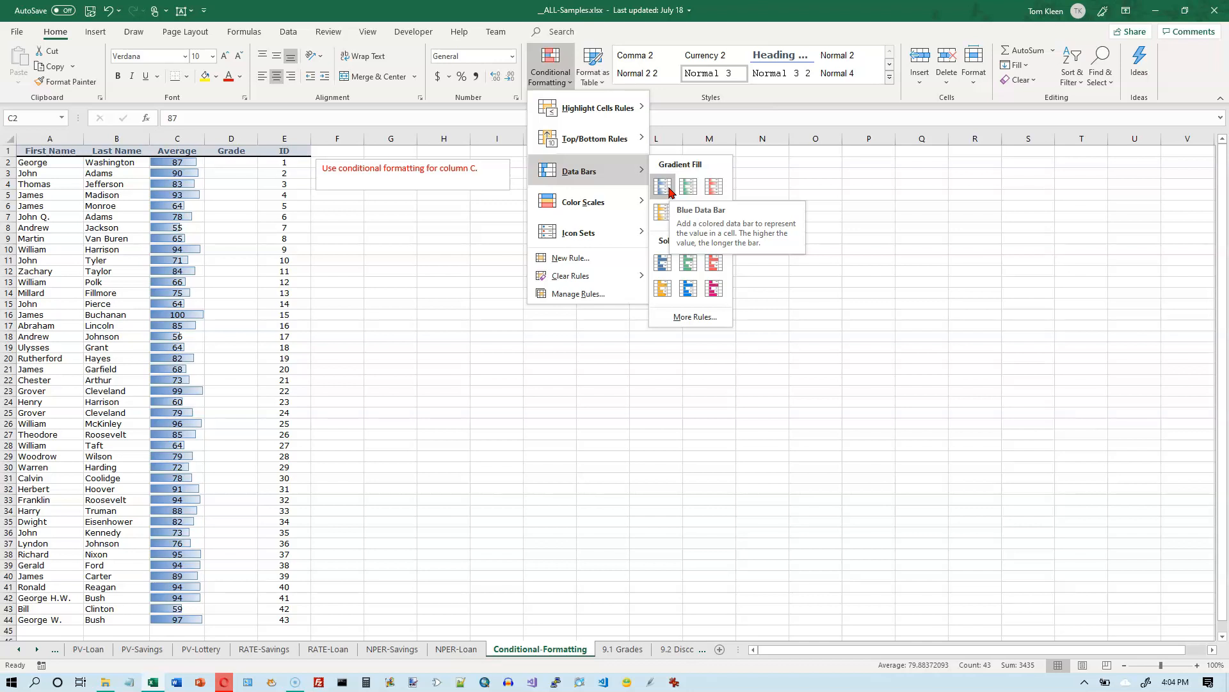
mouse_move(608, 202)
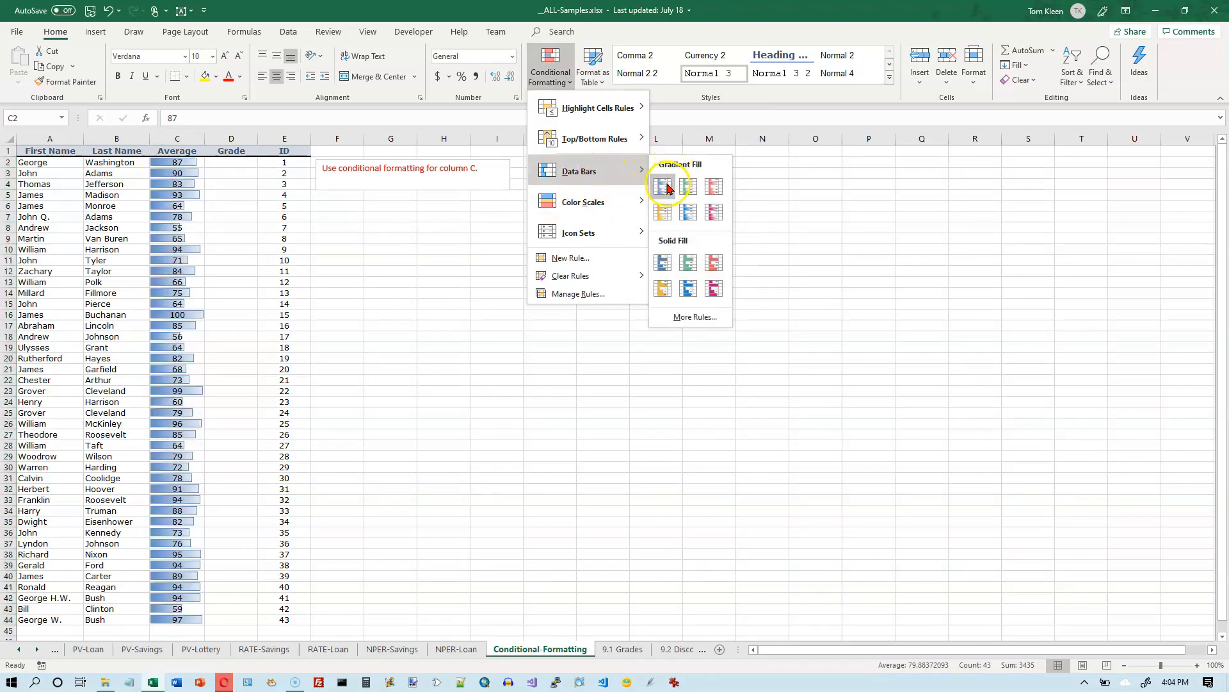
click(666, 187)
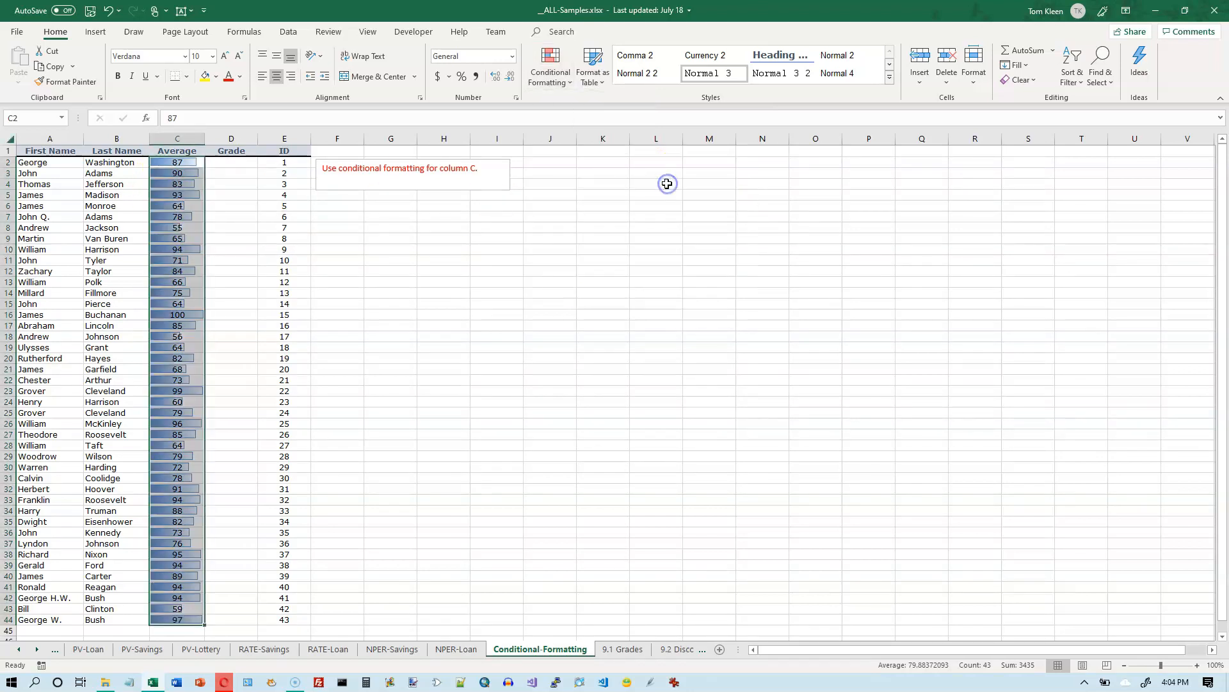
Try an average of 25 in cell C8 and undo that change
click(180, 314)
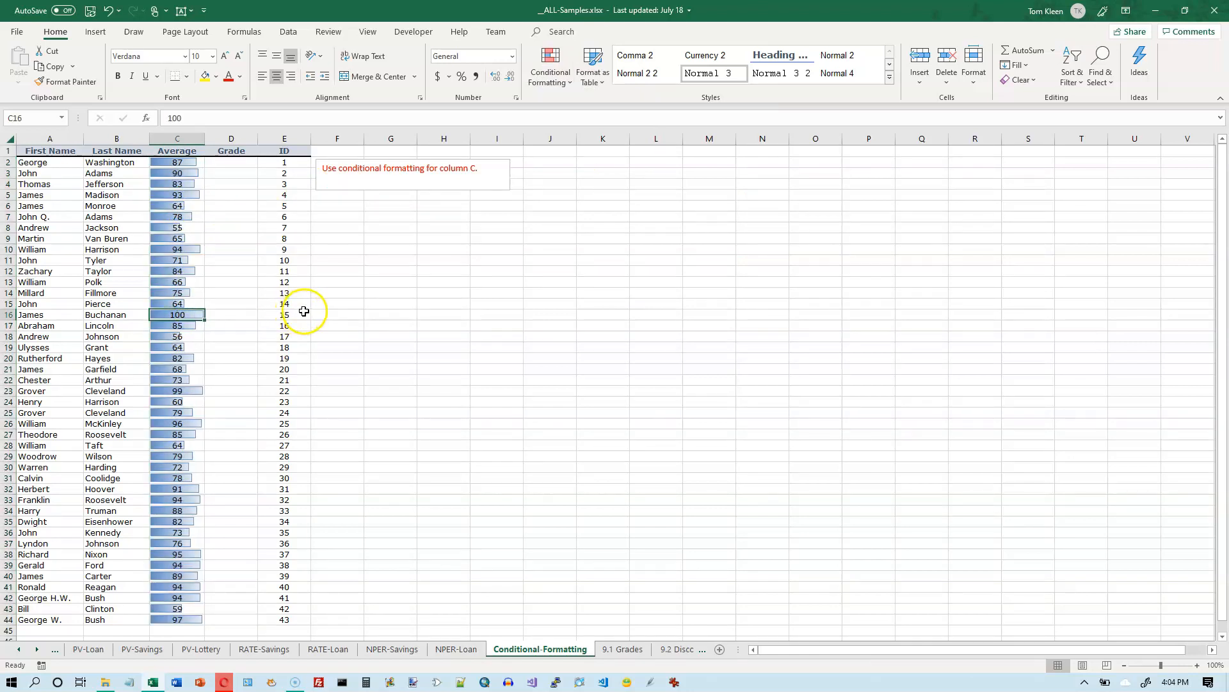
click(189, 316)
click(170, 227)
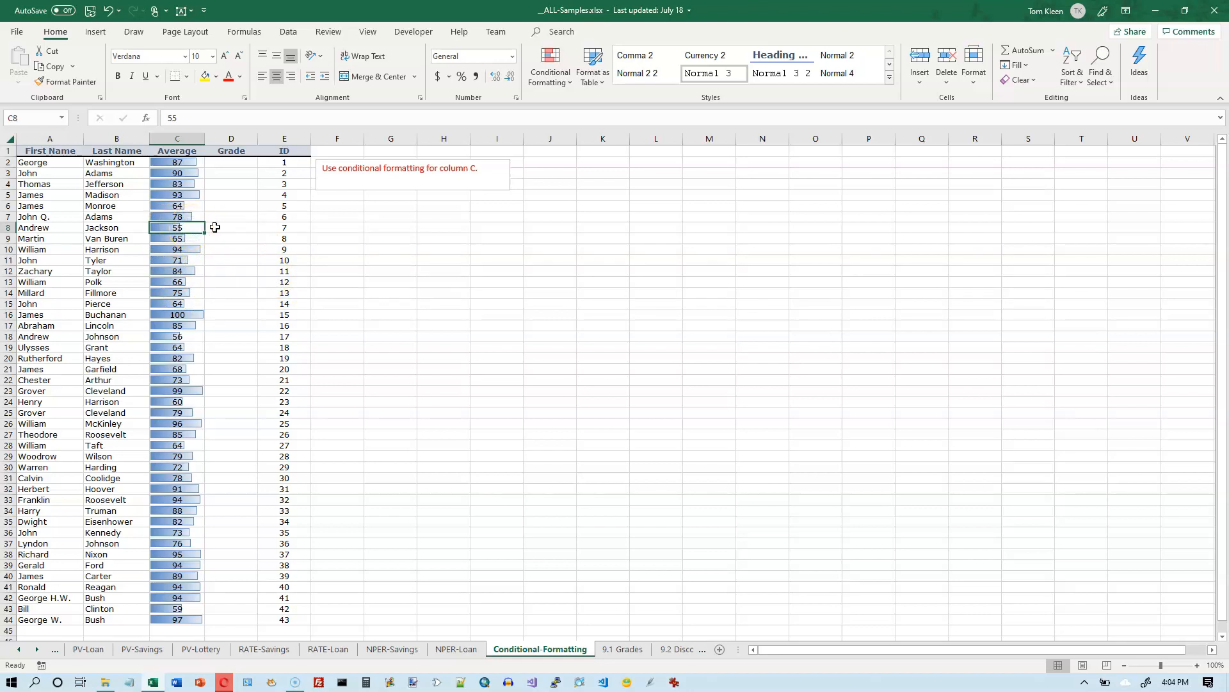
text(25)
key(Return)
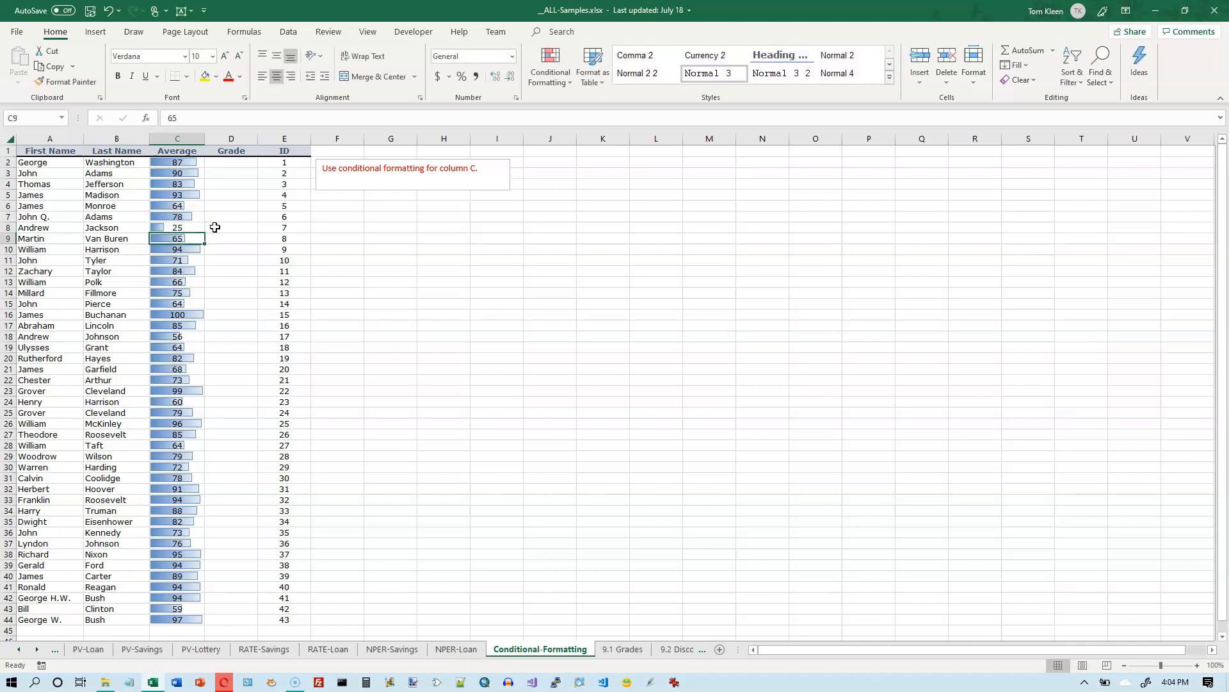
key(ctrl+z)
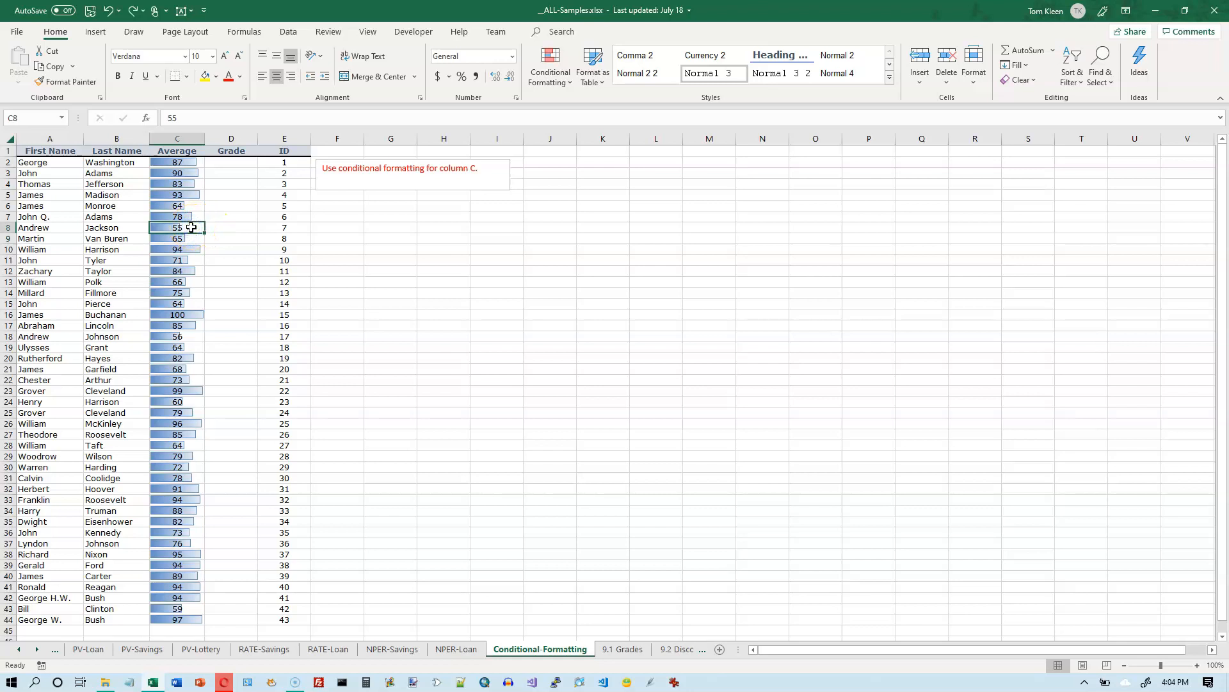
Select the averages in C2:C44 and clear the conditional formatting rules from the entire sheet
drag(171, 162, 160, 618)
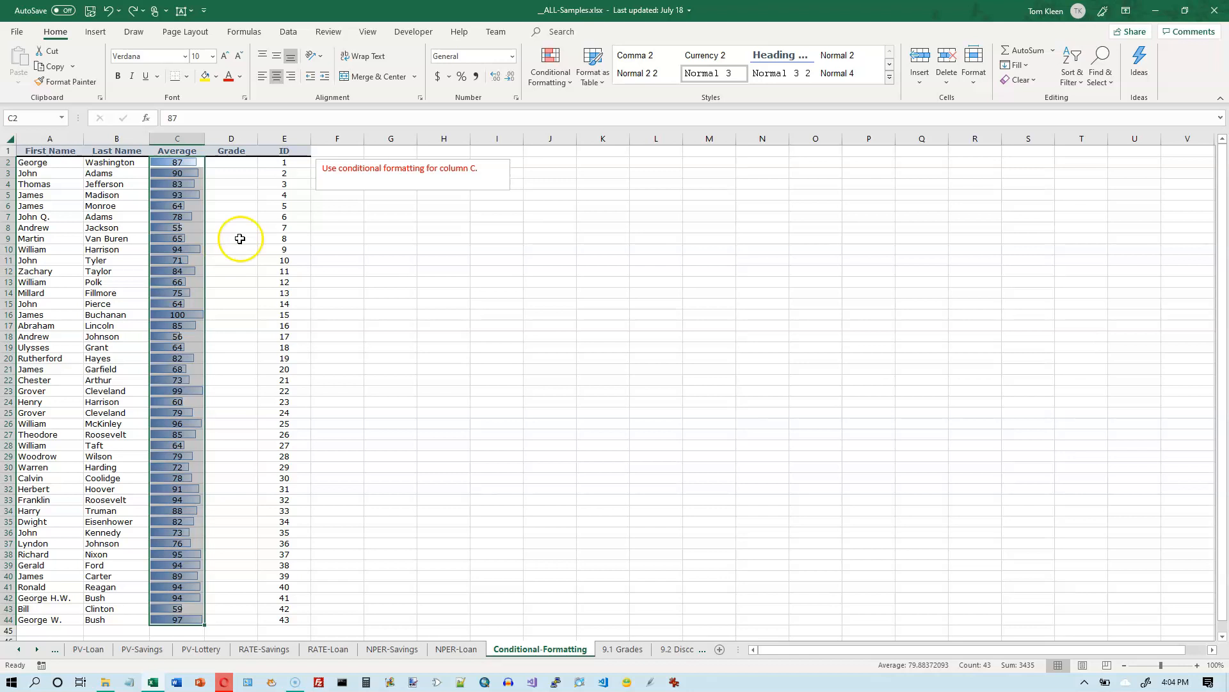
click(568, 83)
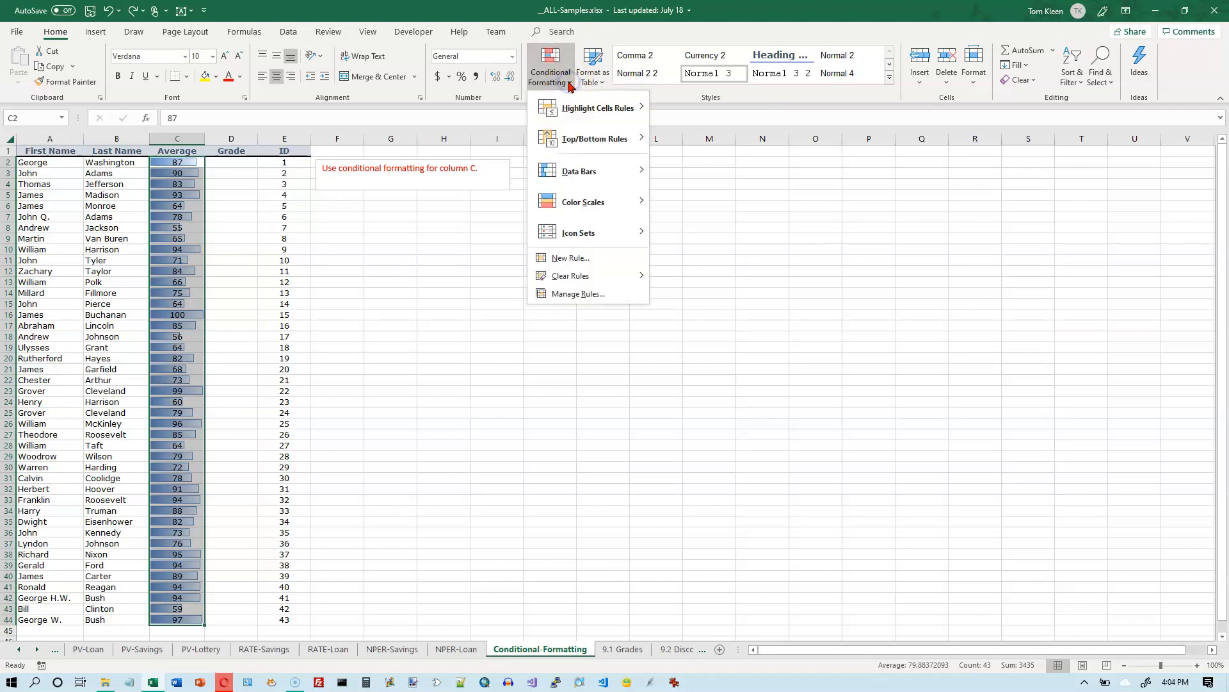
mouse_move(626, 170)
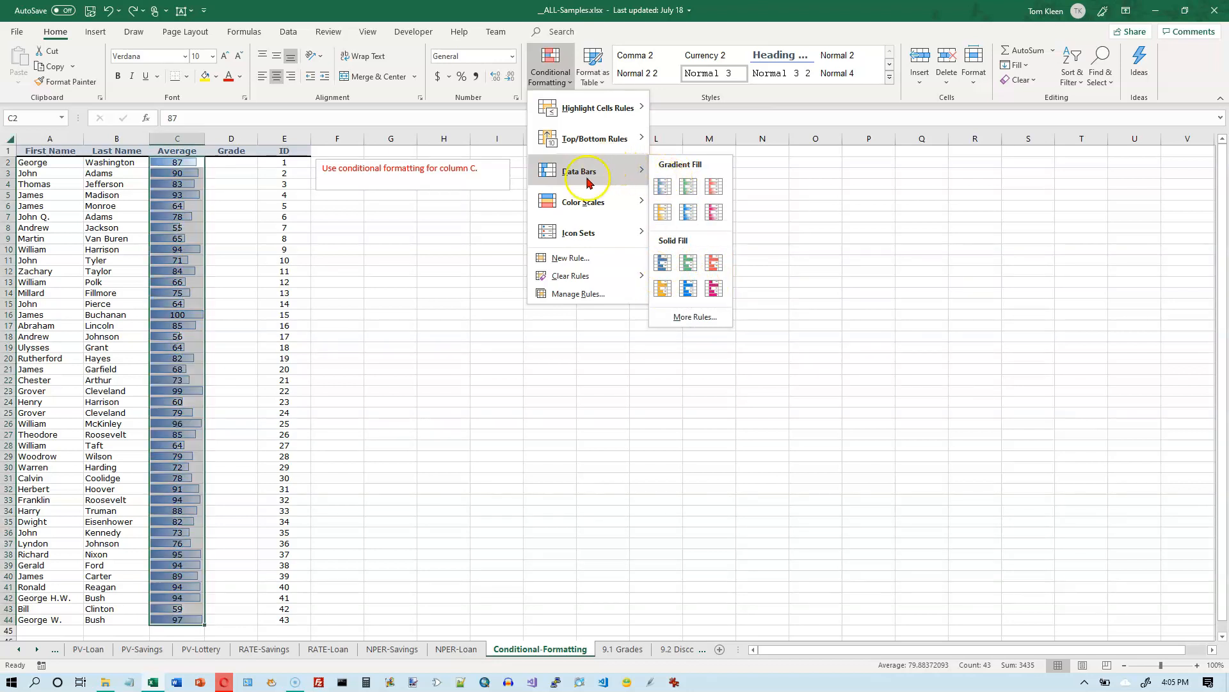
mouse_move(566, 205)
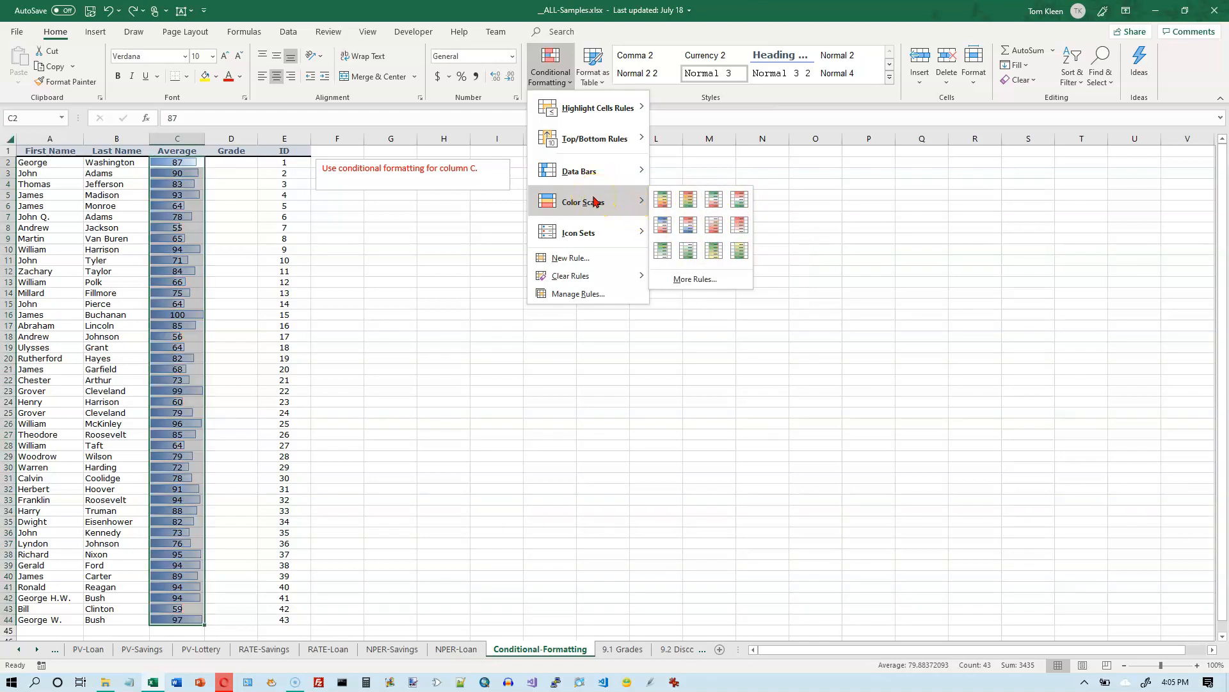
mouse_move(580, 275)
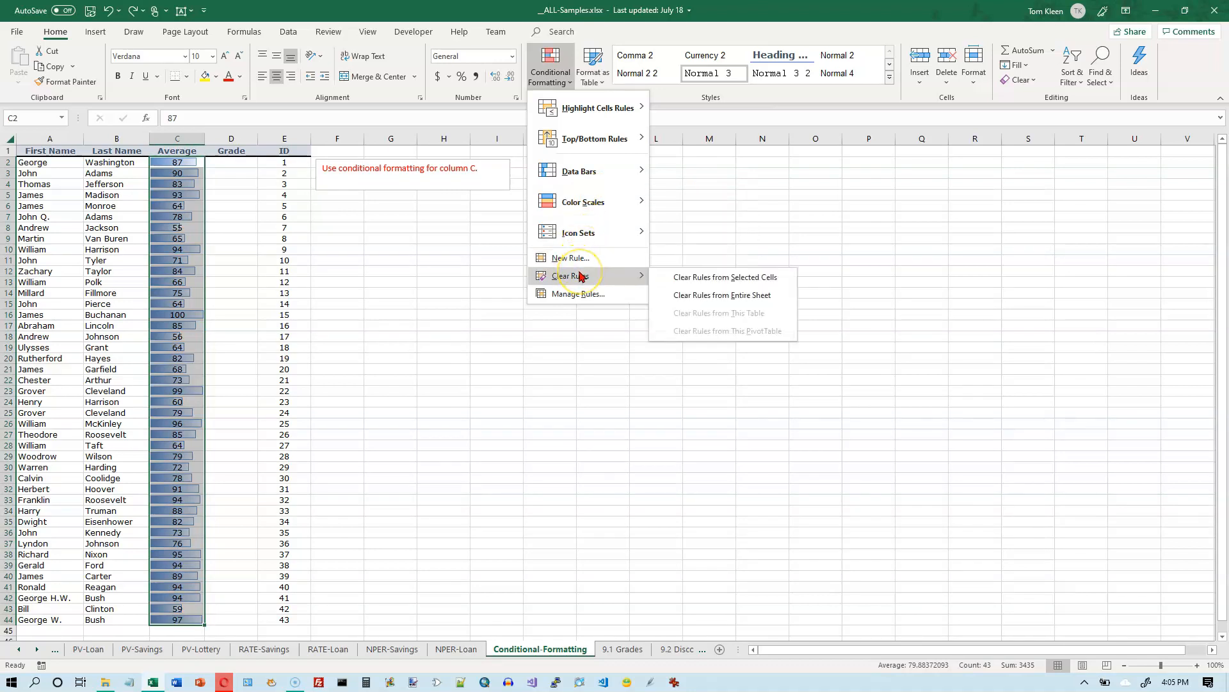
click(743, 295)
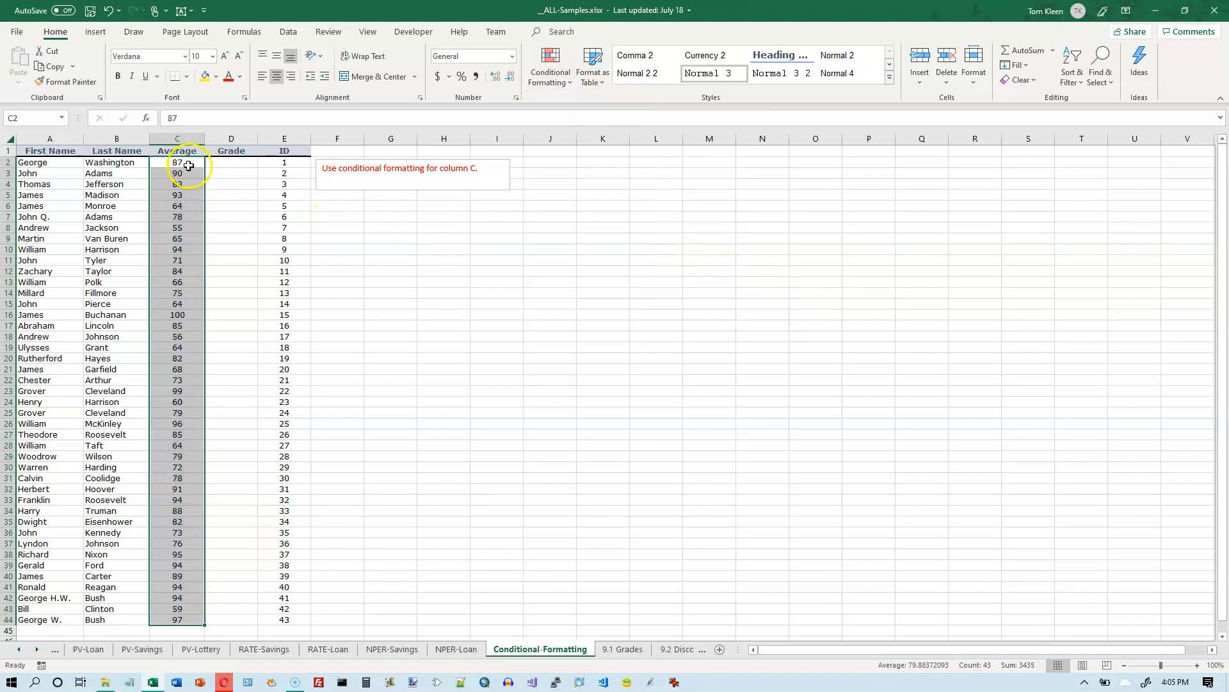
Apply the Green - Yellow - Red color scale to the selected averages in C2:C44
click(566, 86)
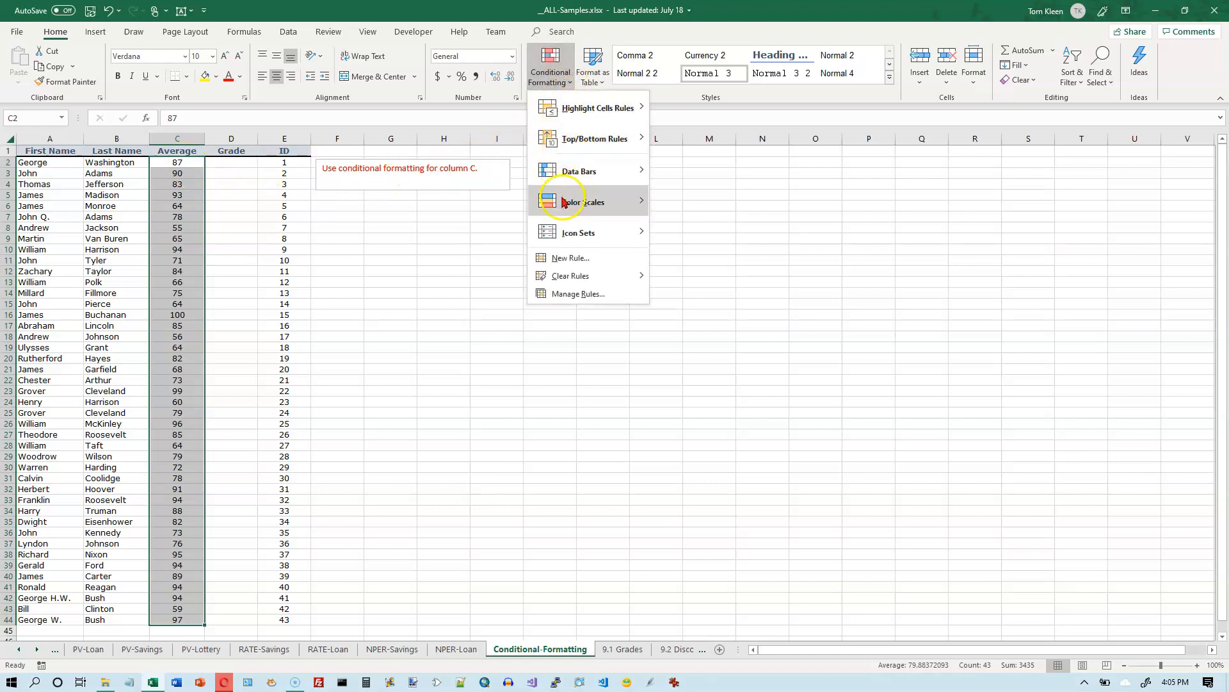
mouse_move(563, 202)
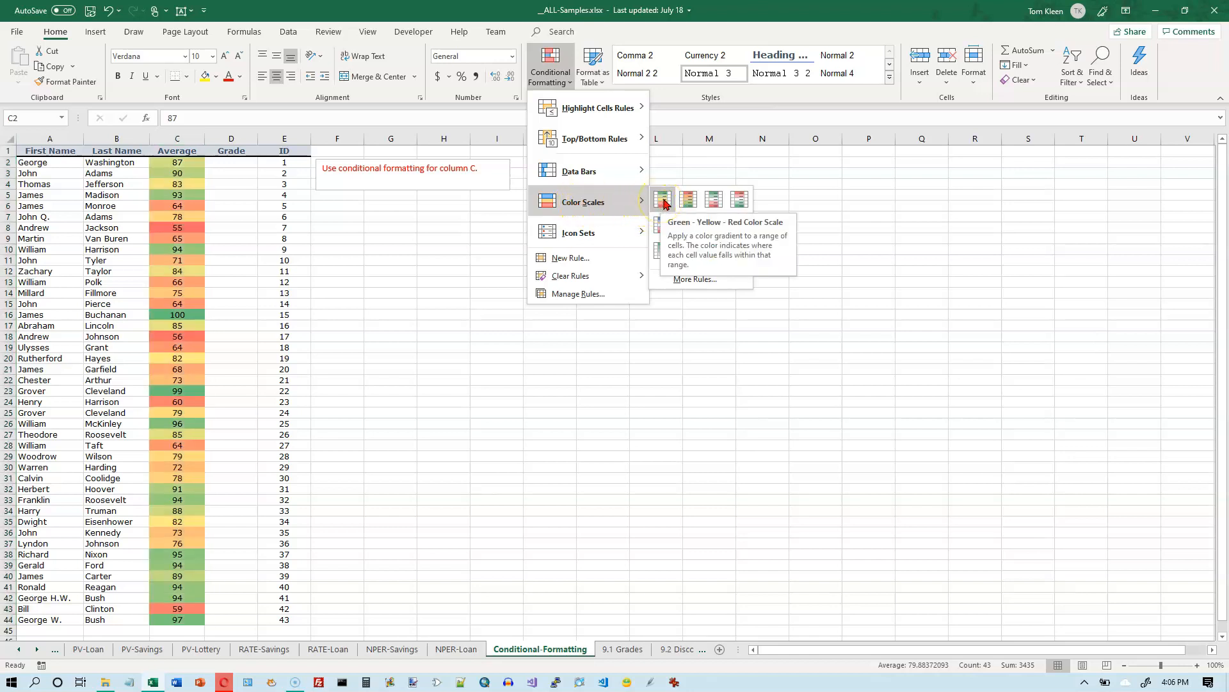
click(667, 203)
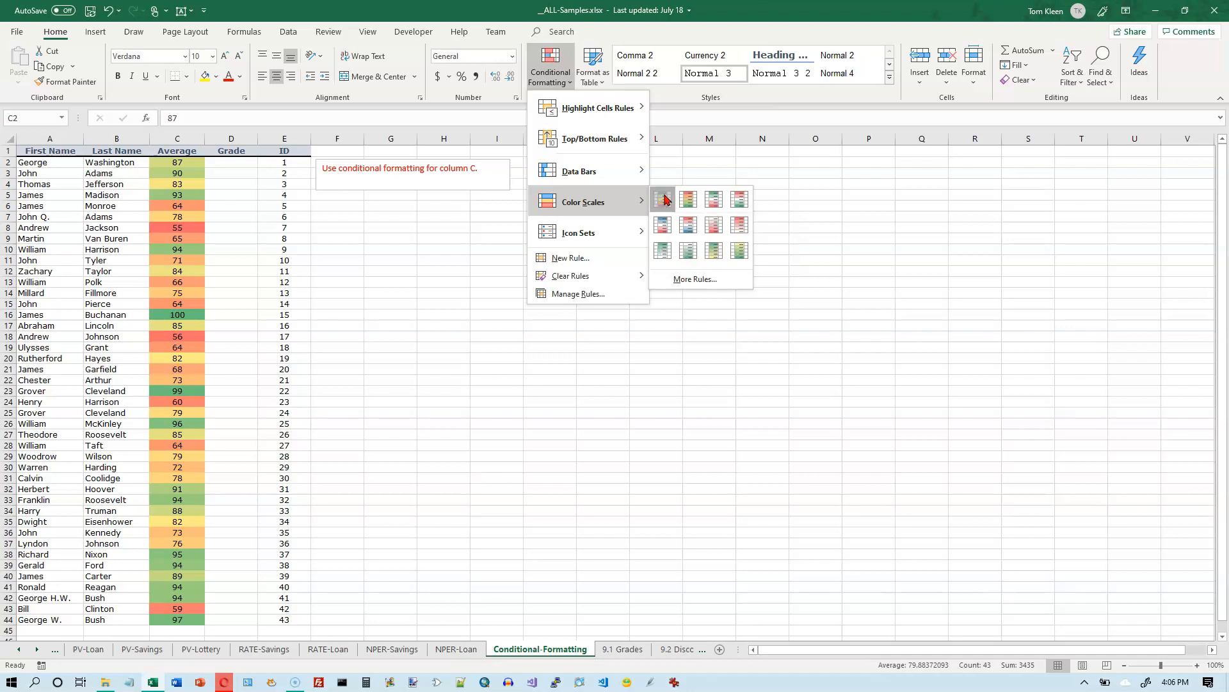
click(665, 200)
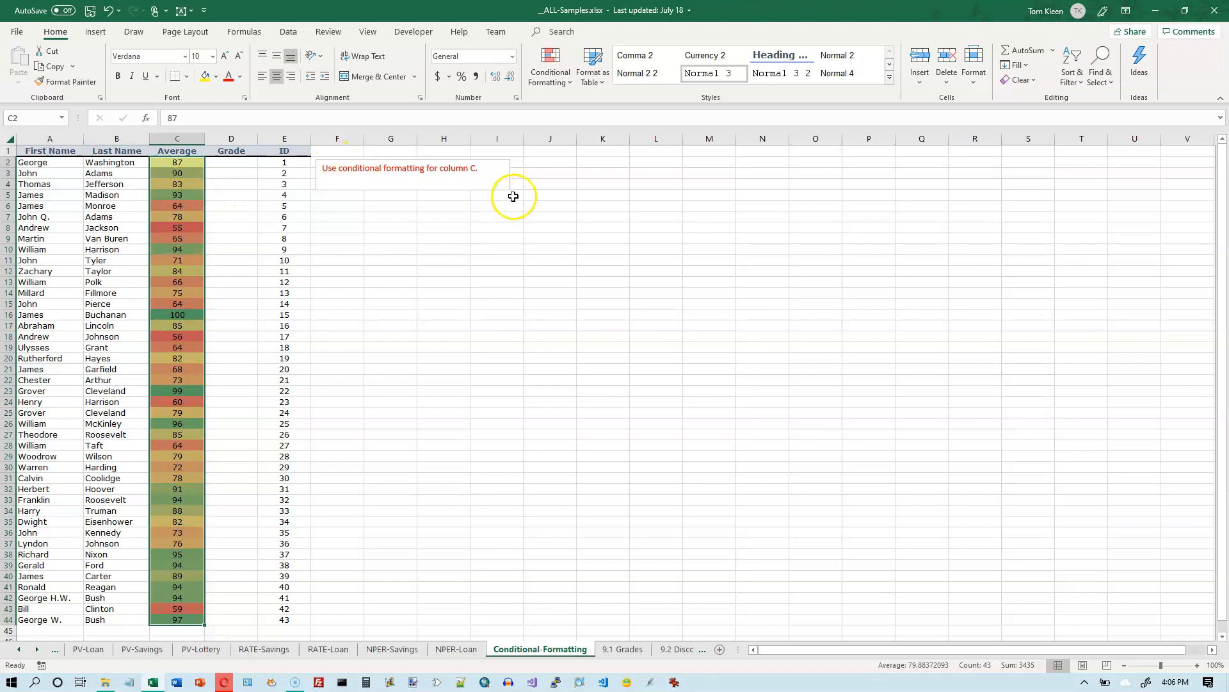
Clear the color scale rule from the selected cells C2:C44
click(566, 84)
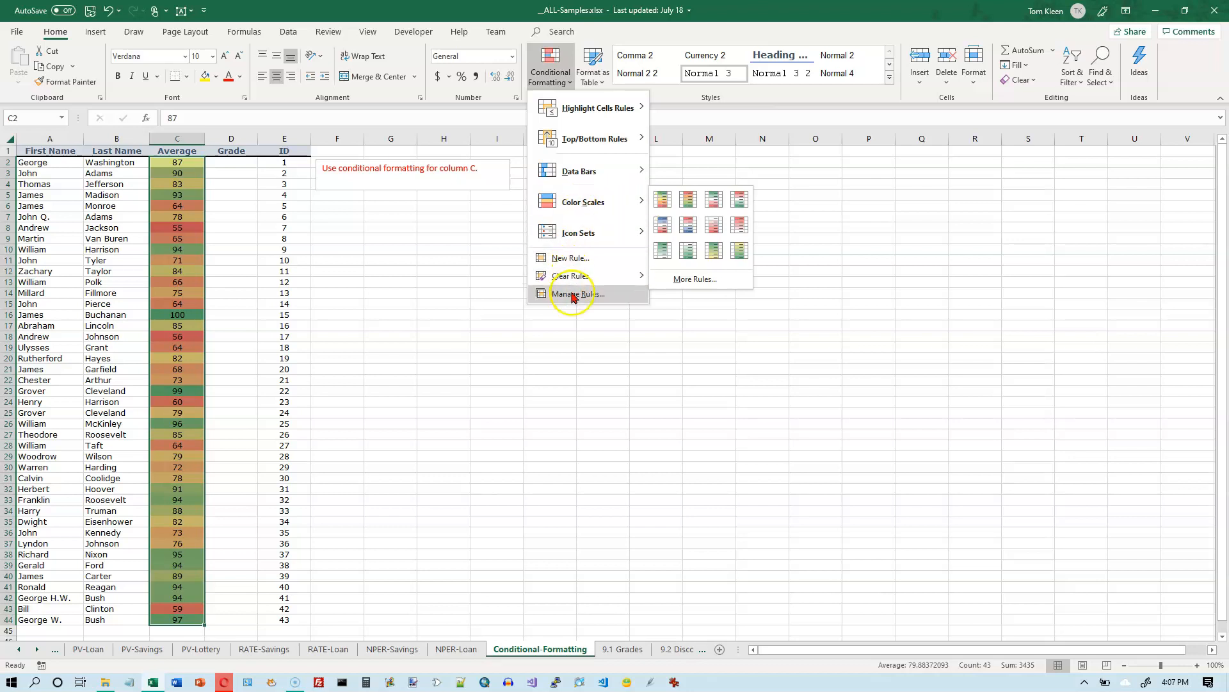
mouse_move(576, 277)
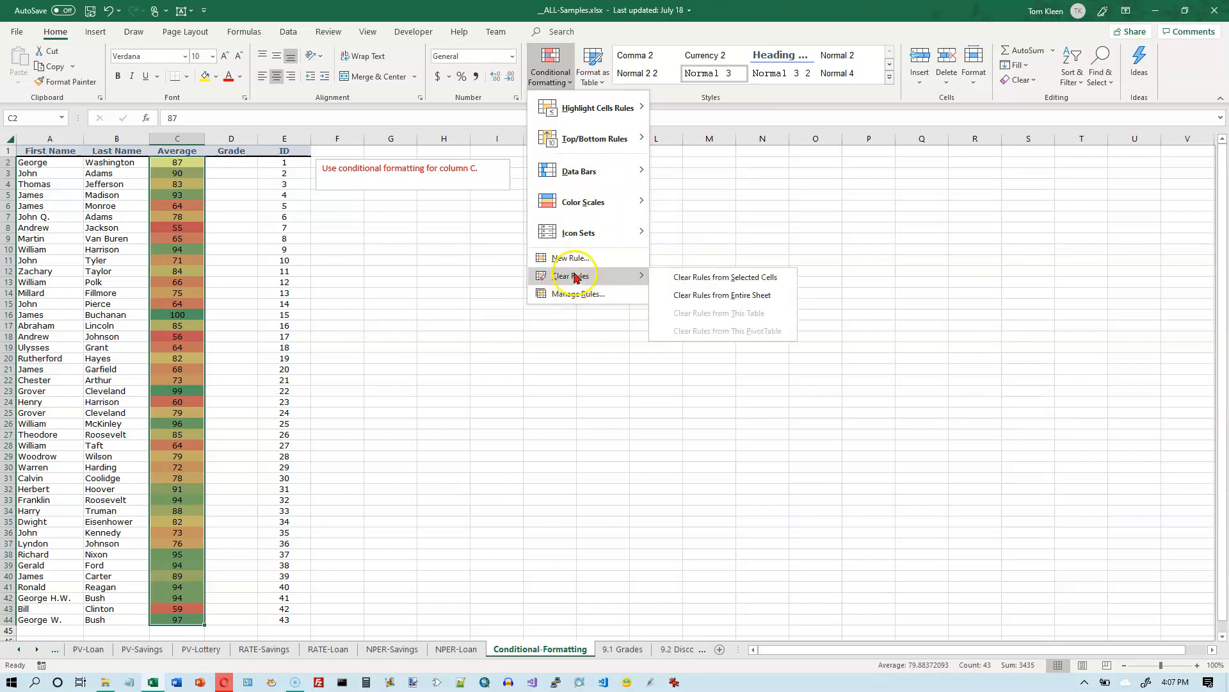
click(680, 277)
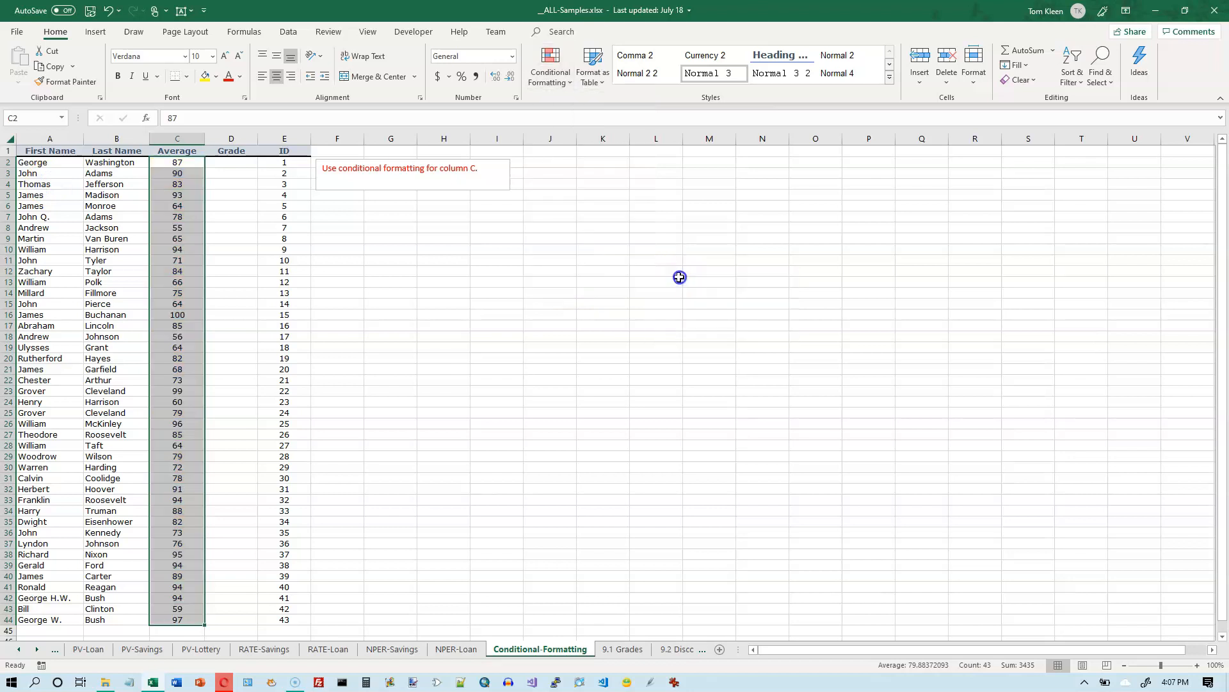
Apply the directional icon set with three colored arrows to the selected averages in C2:C44
click(569, 81)
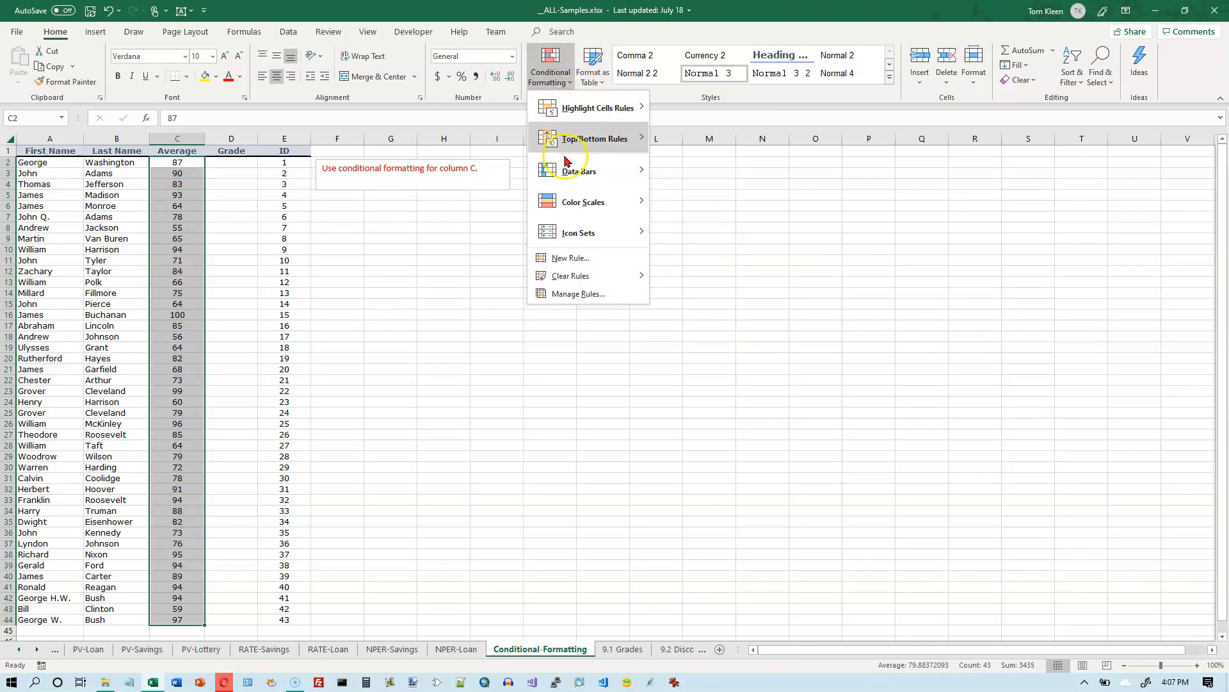
mouse_move(576, 232)
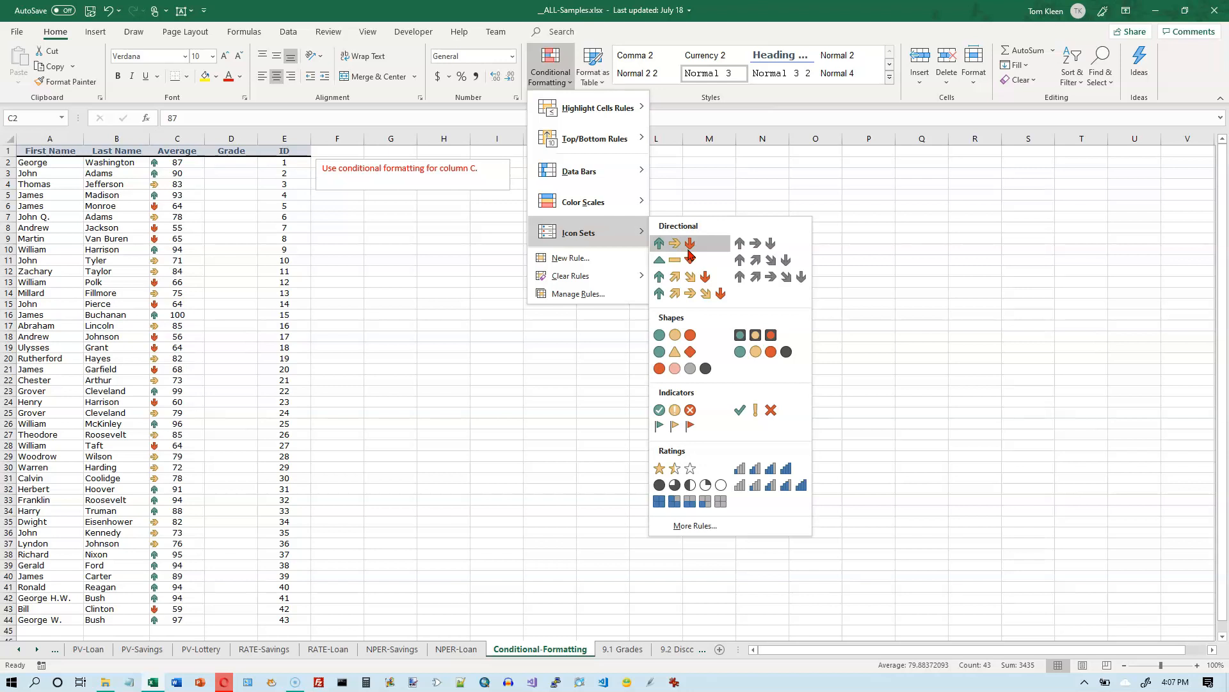
click(690, 246)
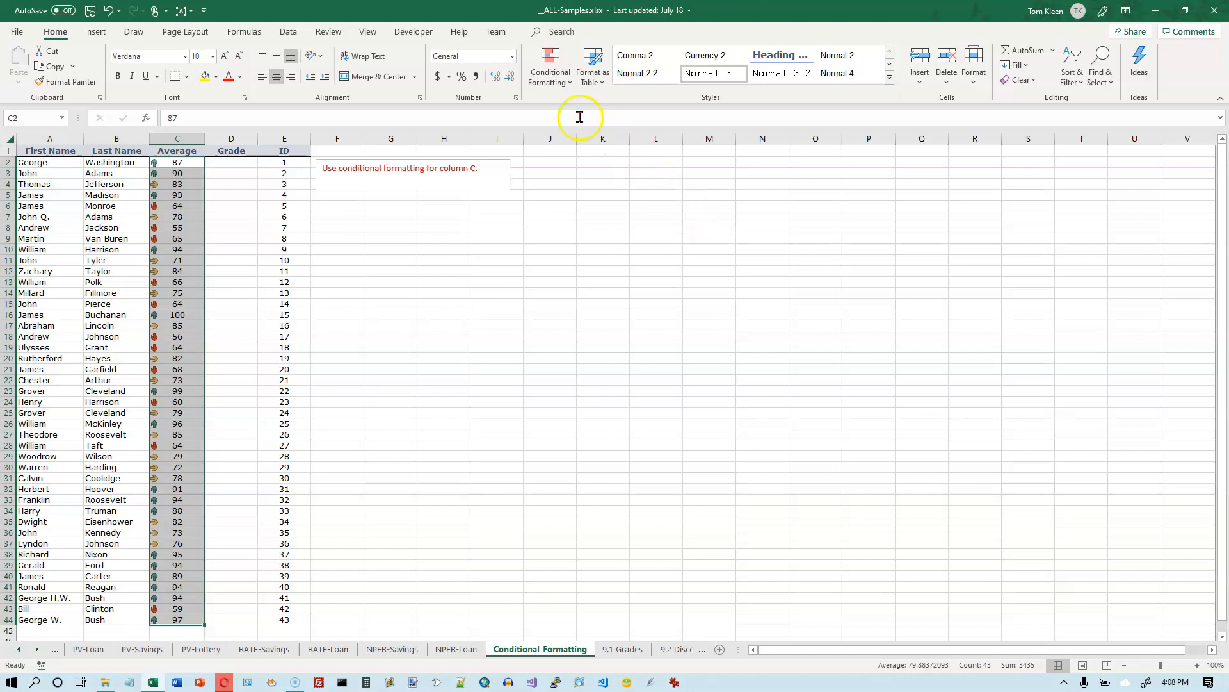
Clear the icon set rule from the selected cells C2:C44
click(567, 82)
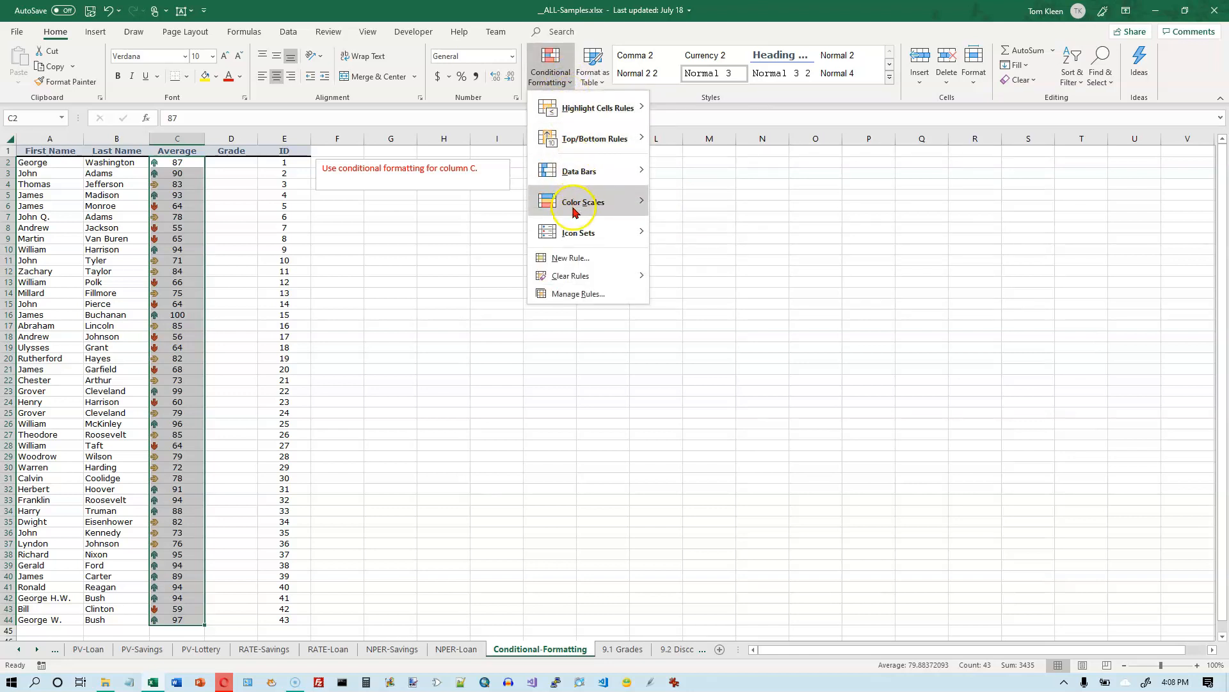
click(579, 233)
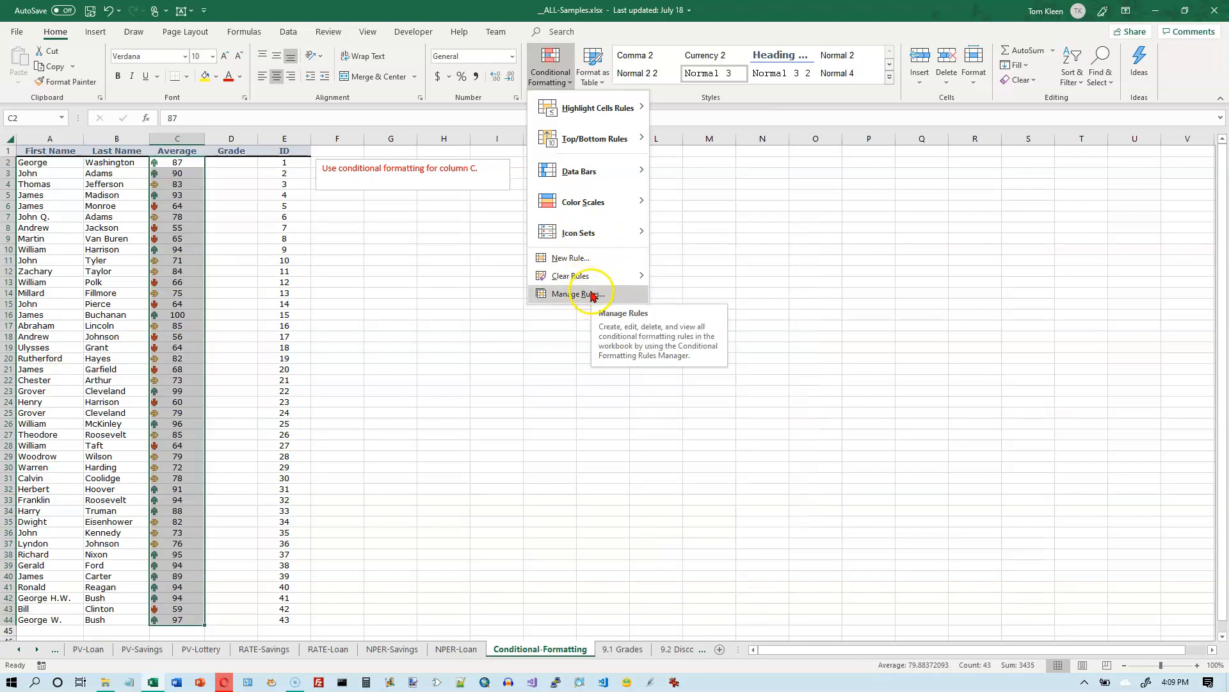
mouse_move(584, 274)
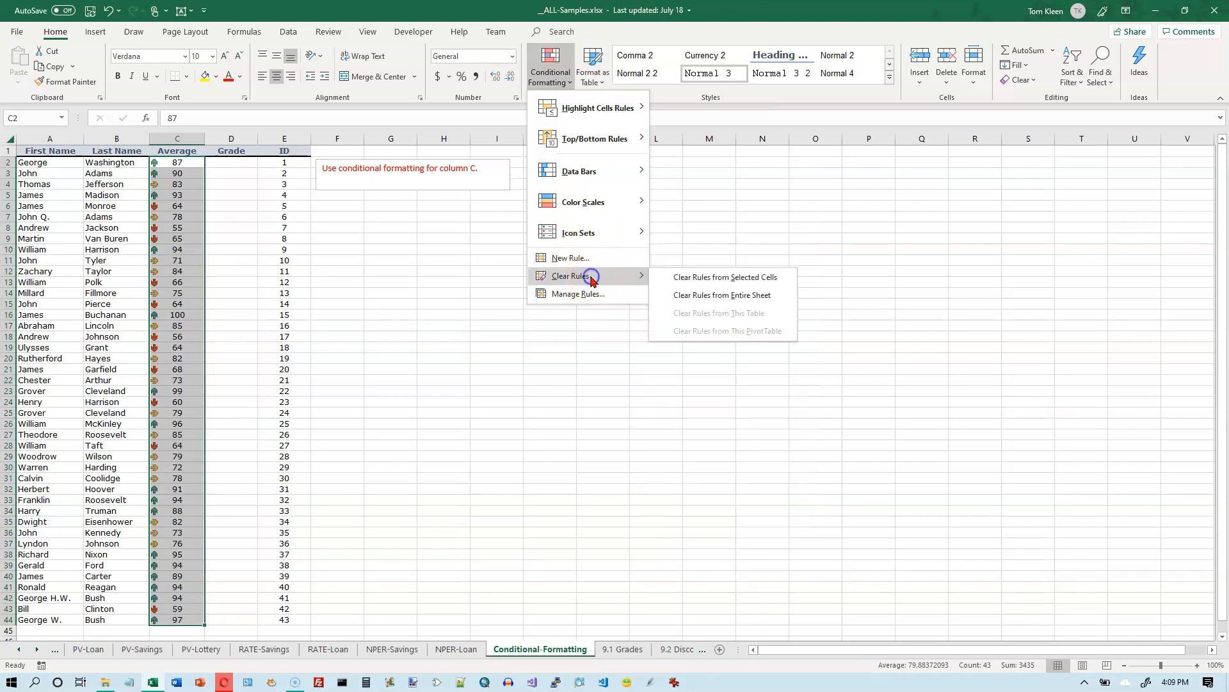
click(707, 277)
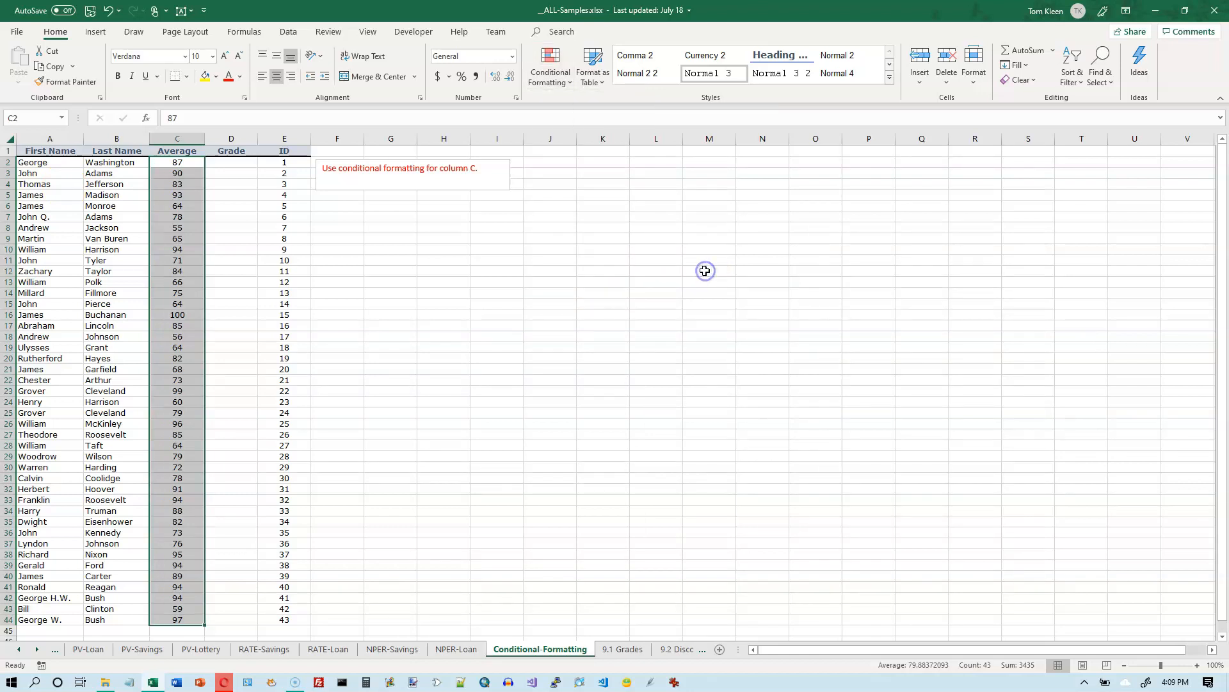
Create a Less Than highlight rule for the selected averages with a threshold of 70
click(569, 87)
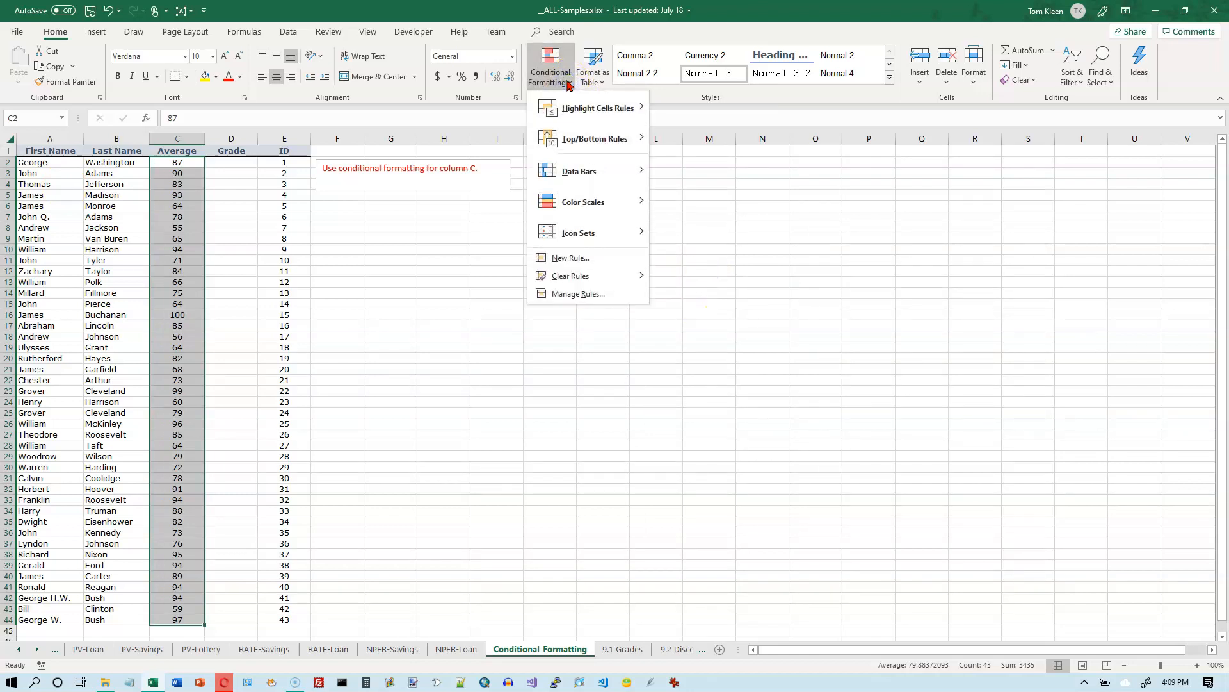
click(581, 107)
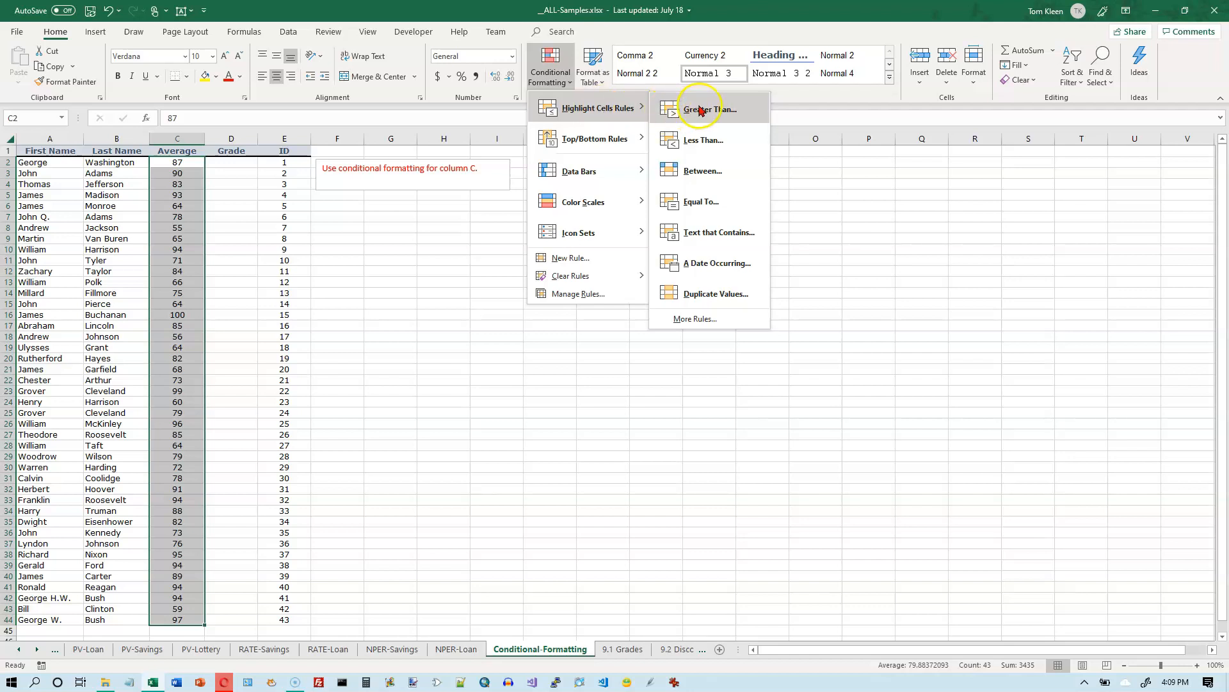
click(713, 142)
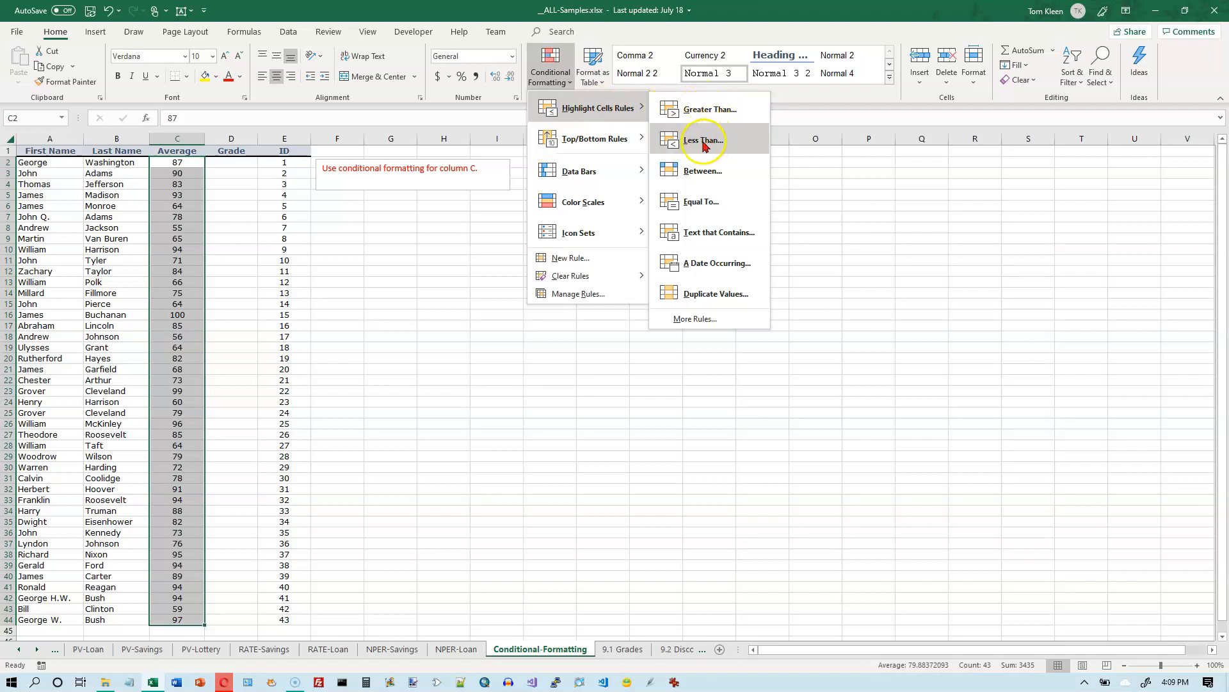
click(704, 143)
drag(843, 215, 429, 215)
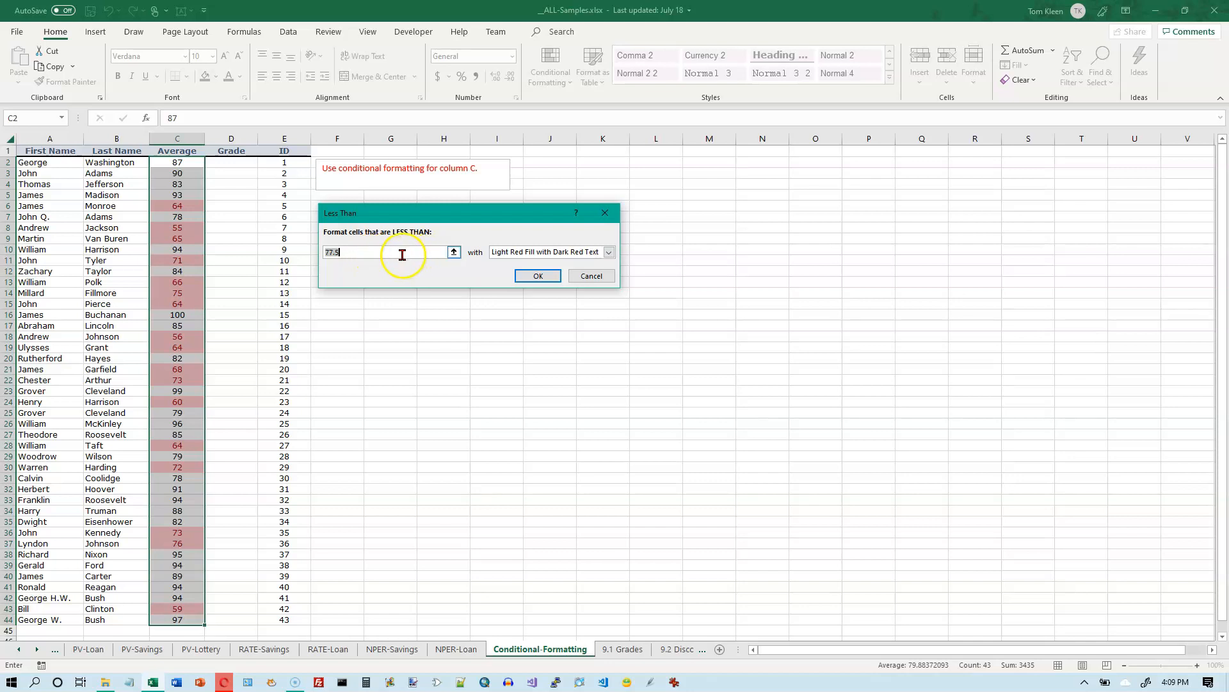
key(BackSpace)
text(70)
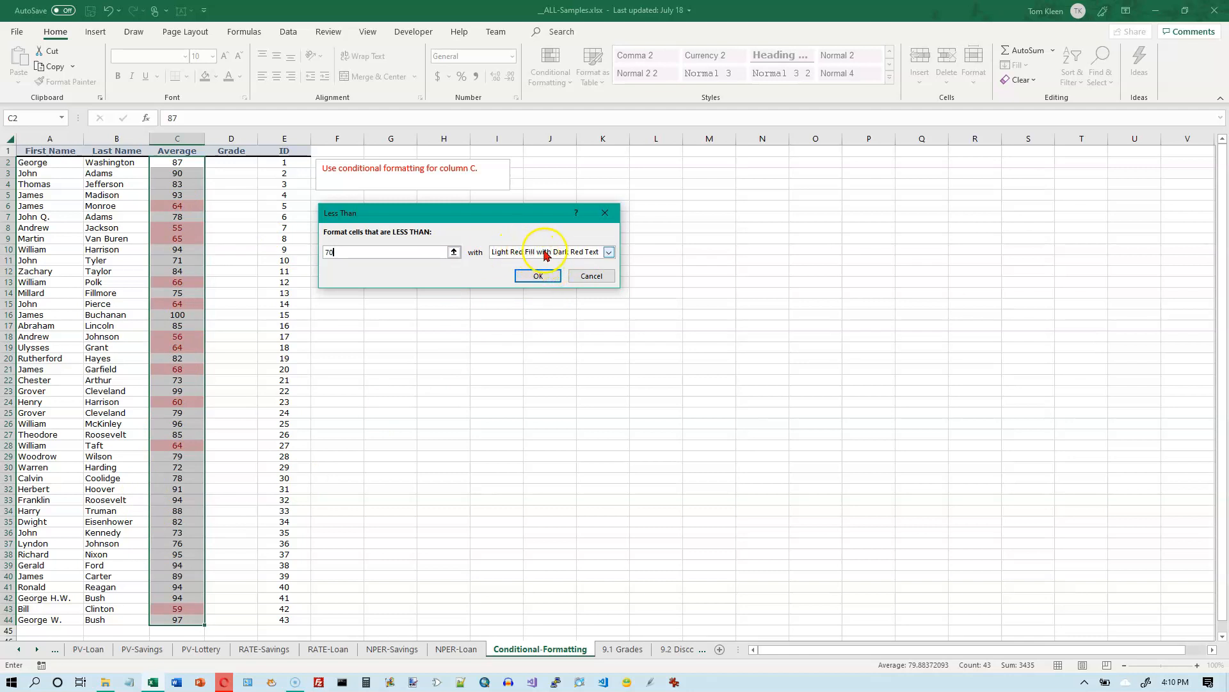
Preview the rule's preset formats in turn: yellow, green, light red fill, red text, red border, and light red fill with dark red text
click(609, 253)
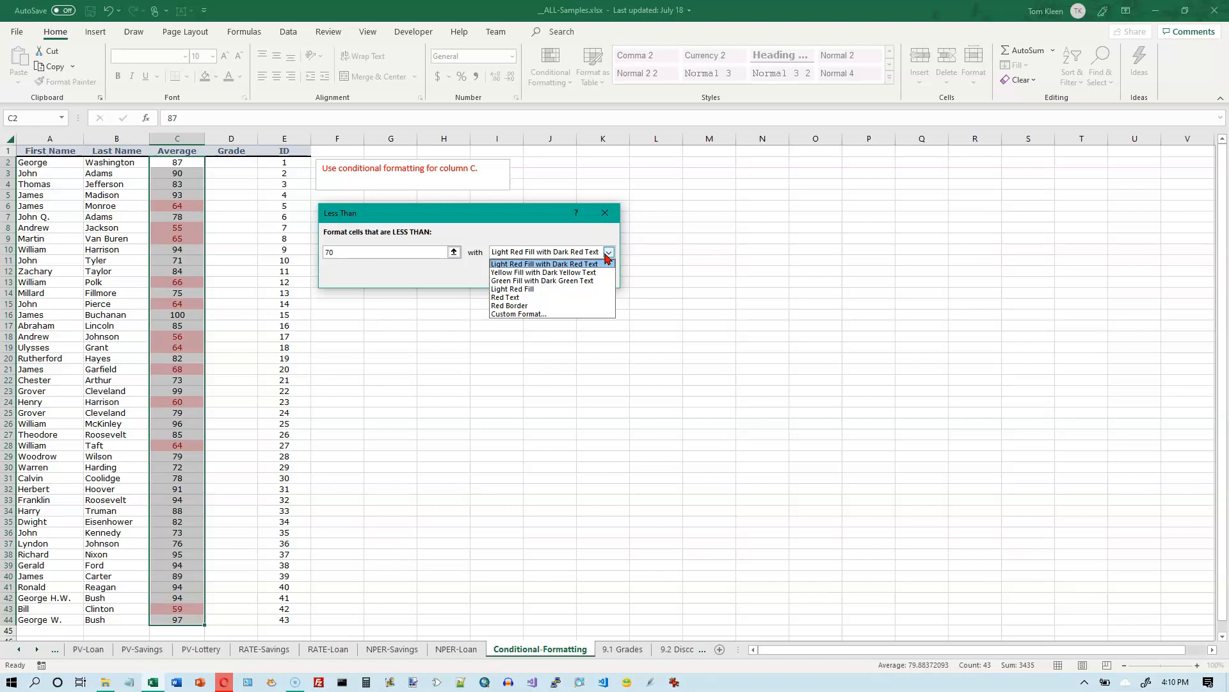
click(595, 275)
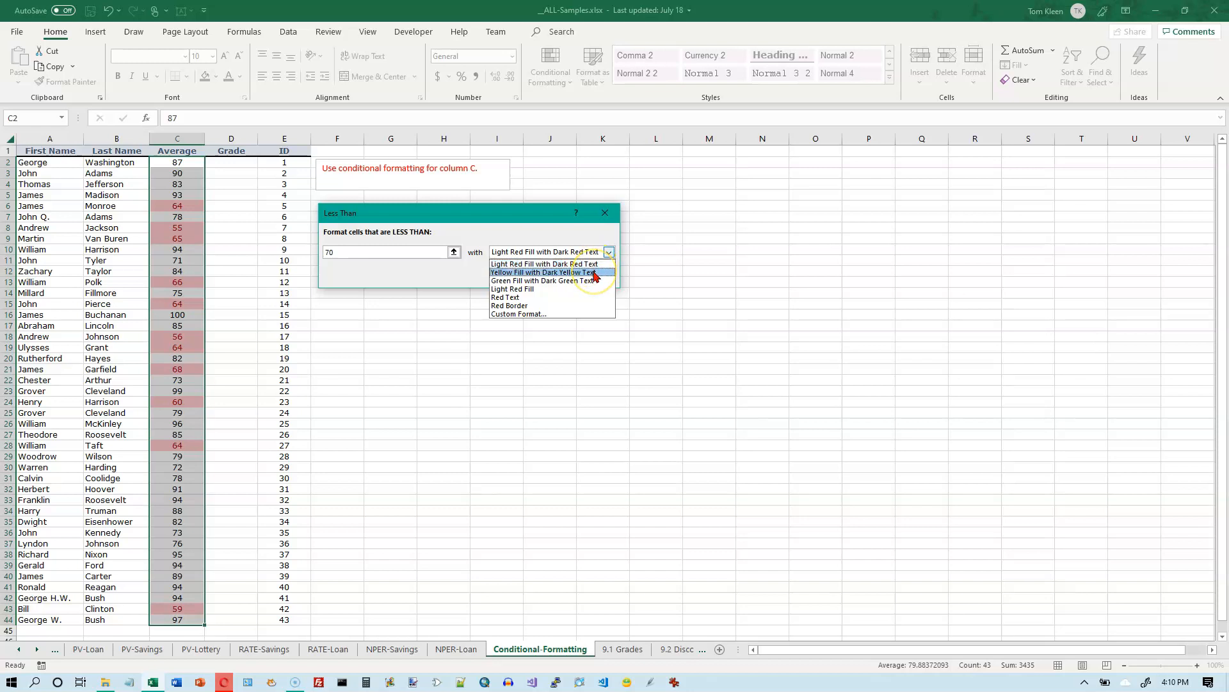
click(553, 273)
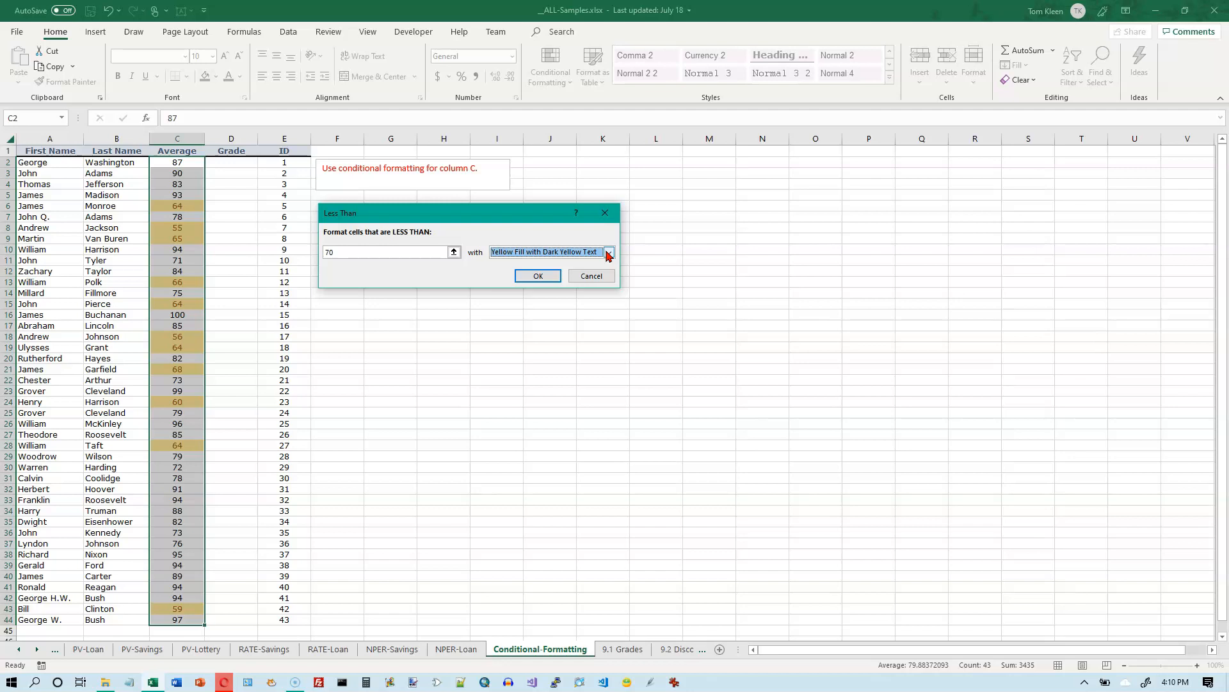
click(609, 253)
click(555, 282)
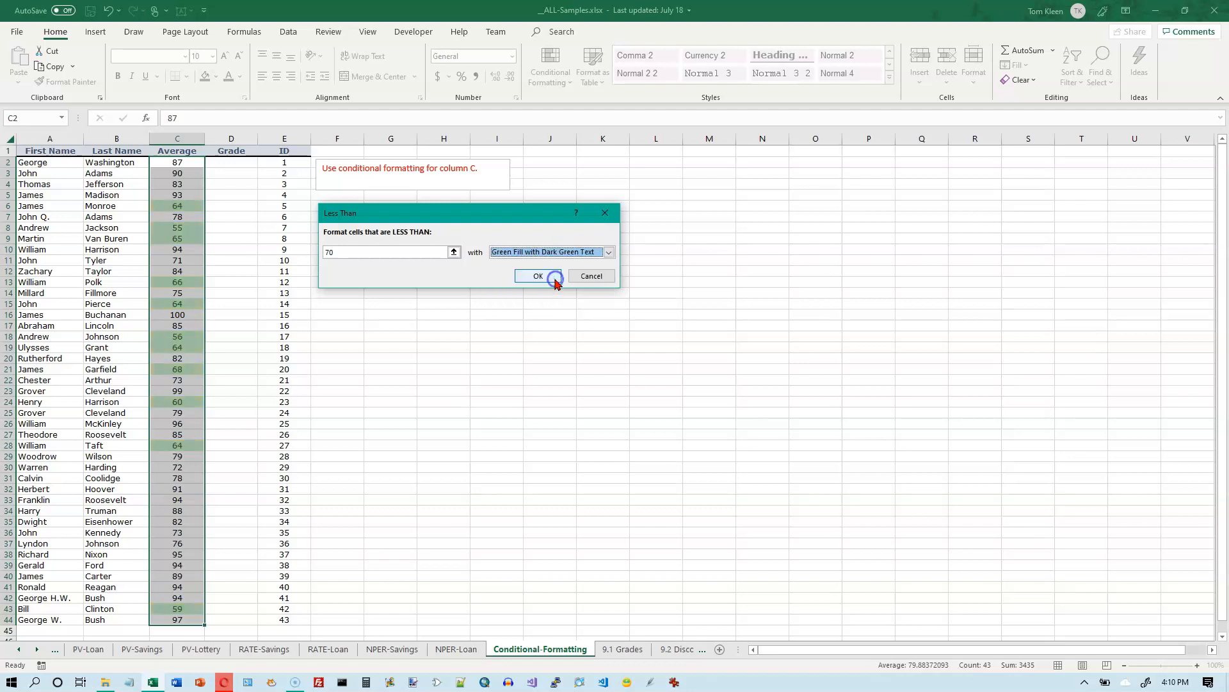
click(608, 253)
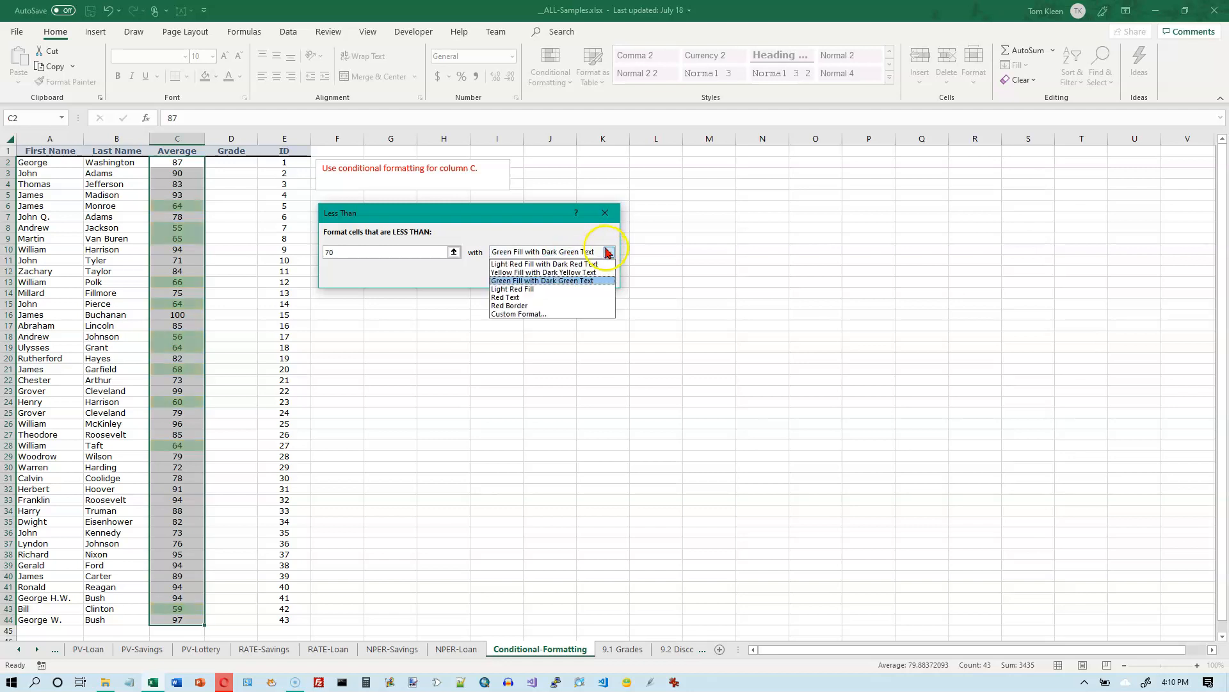
click(522, 289)
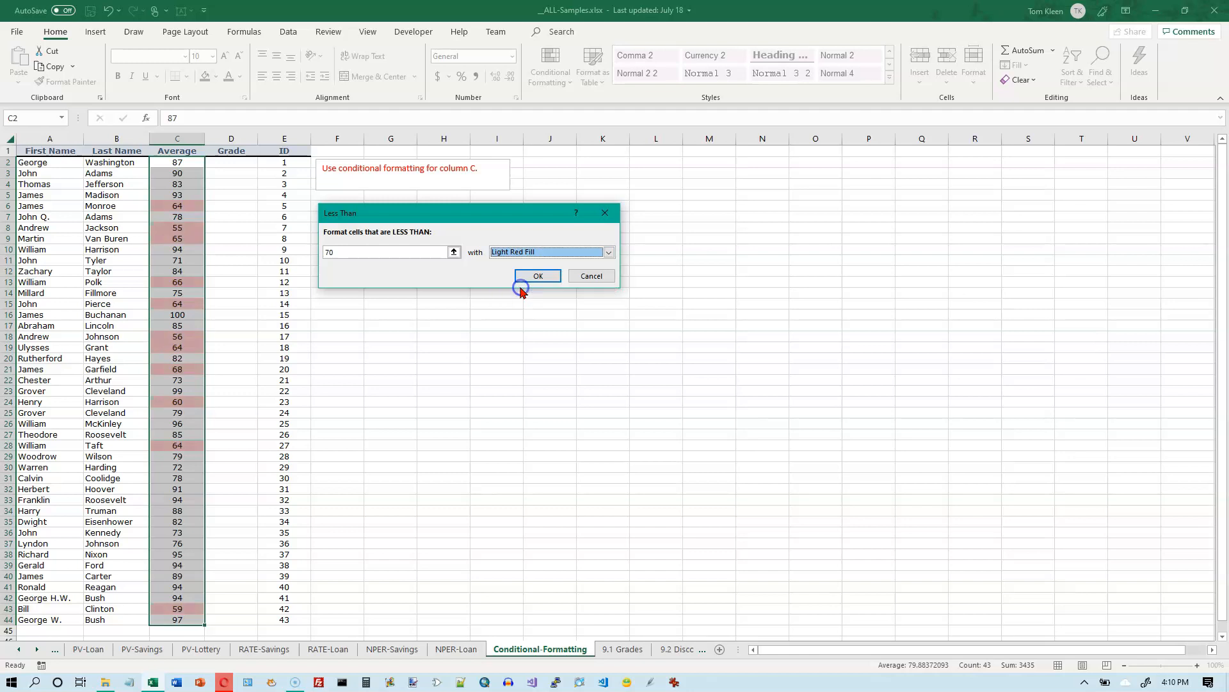
click(608, 252)
click(519, 297)
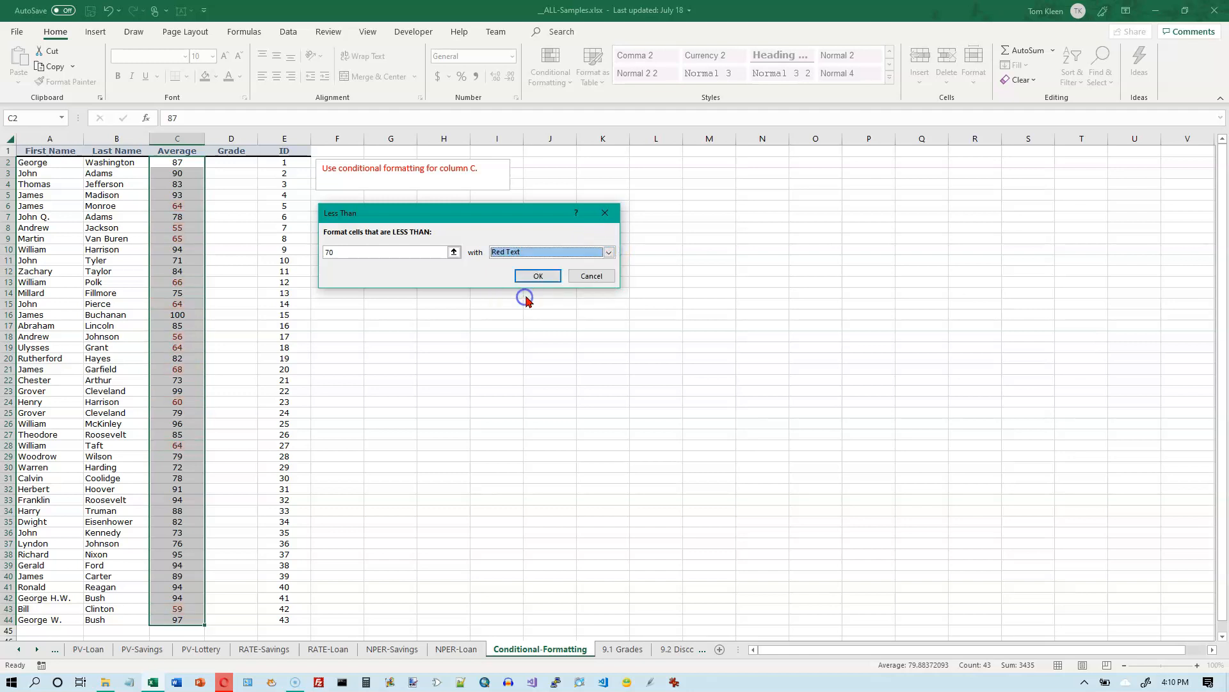
click(608, 252)
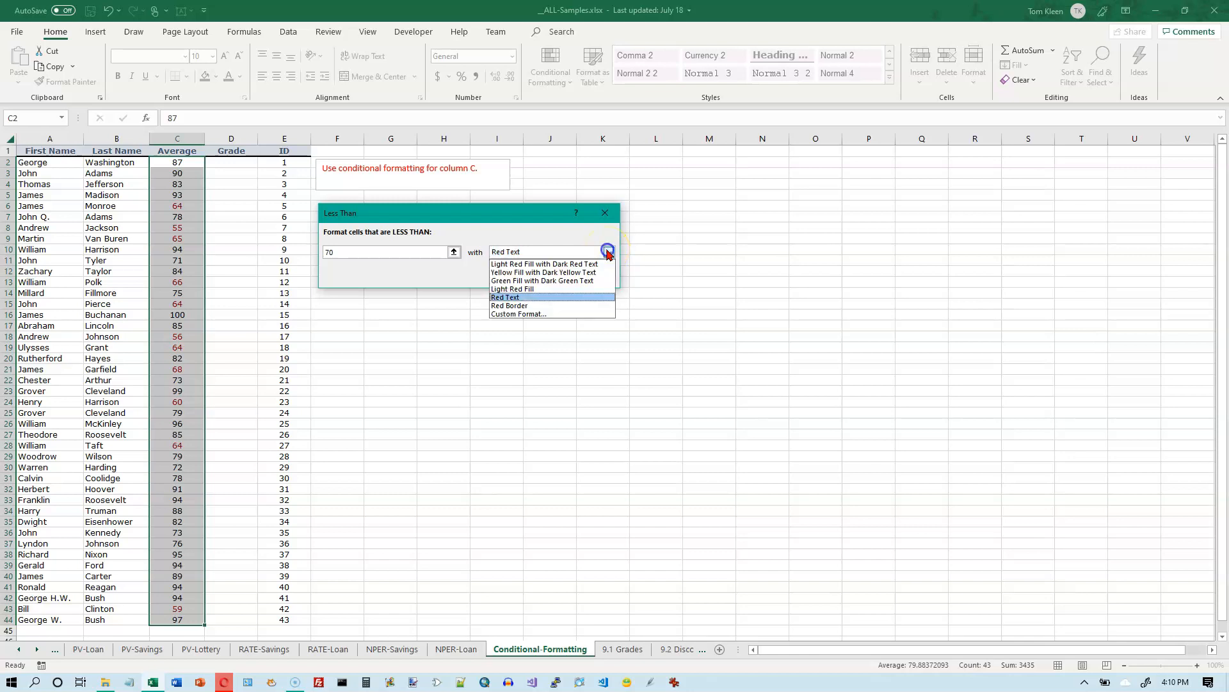
click(534, 306)
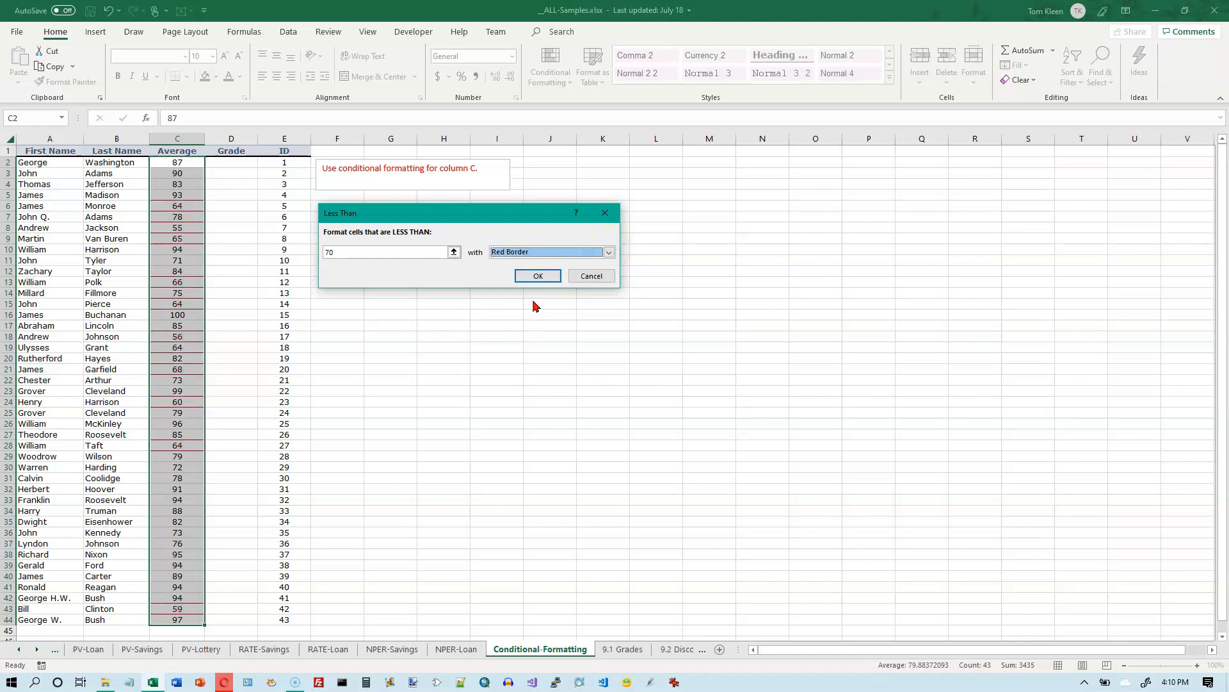
click(609, 253)
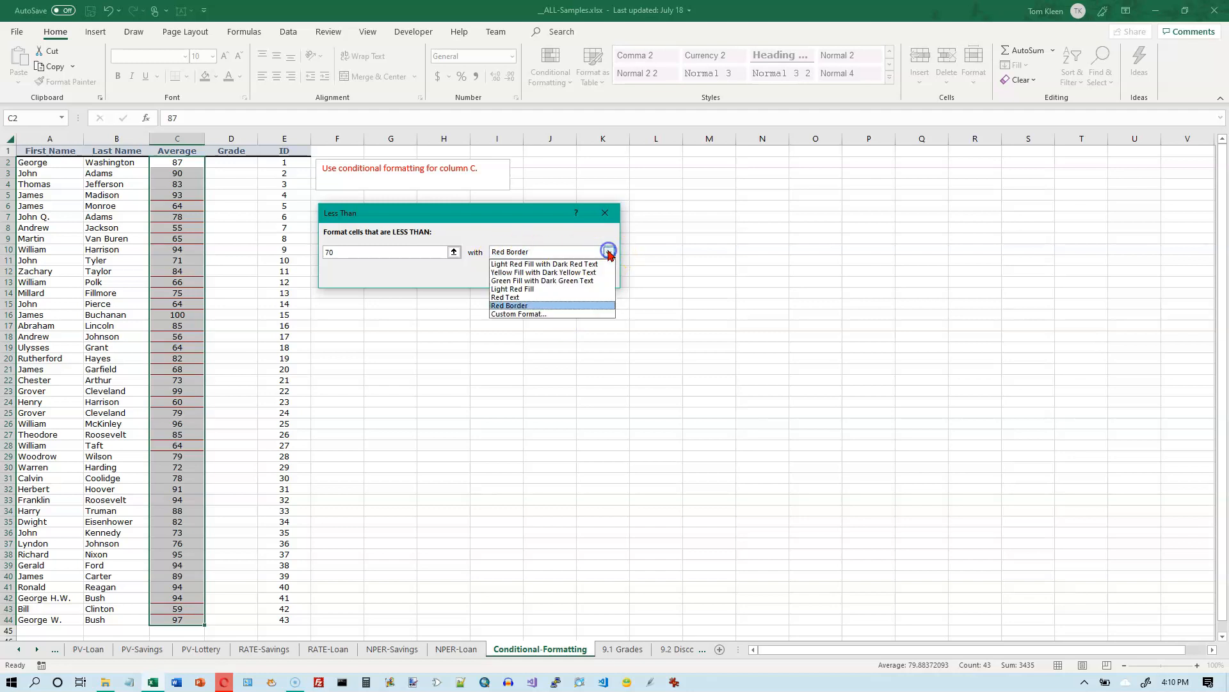
click(554, 264)
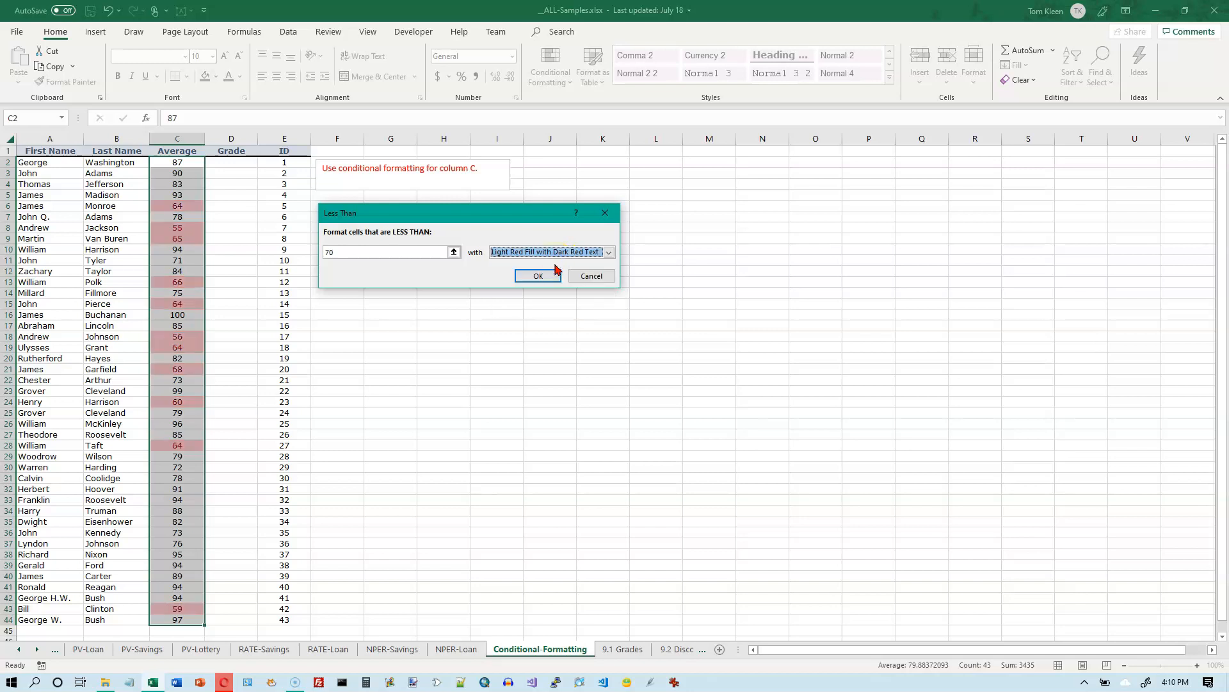
Start a custom format for the rule with a standard blue font color and bold style
click(602, 257)
click(609, 252)
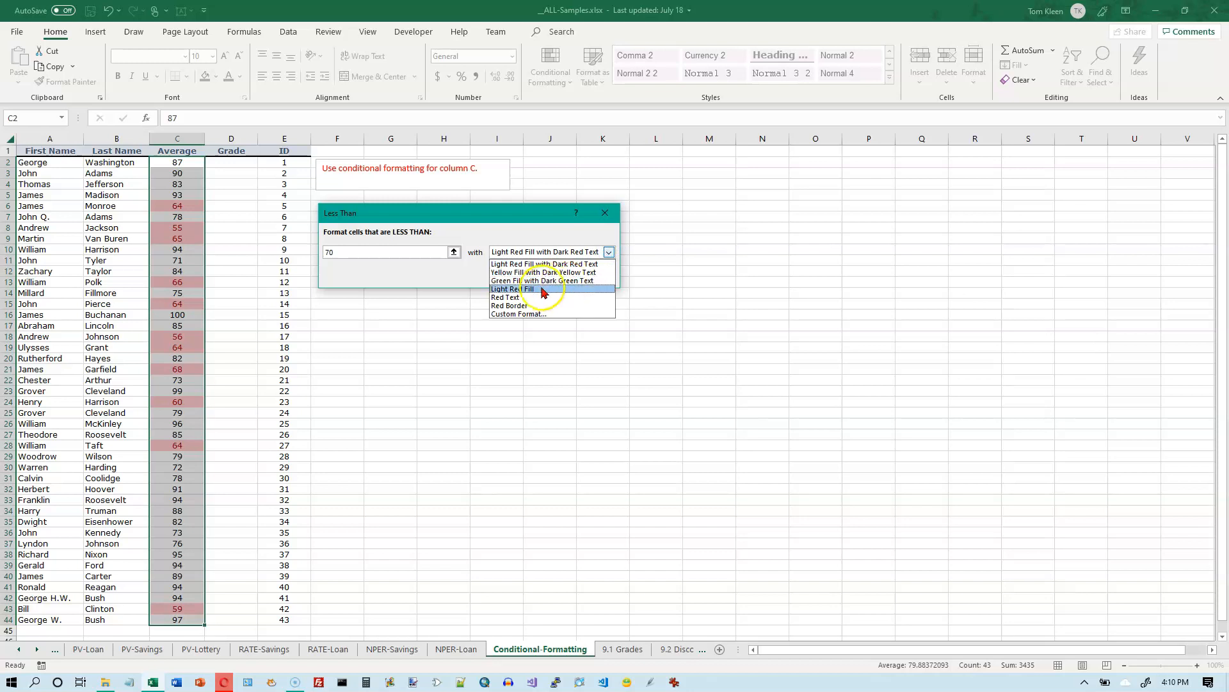
click(517, 314)
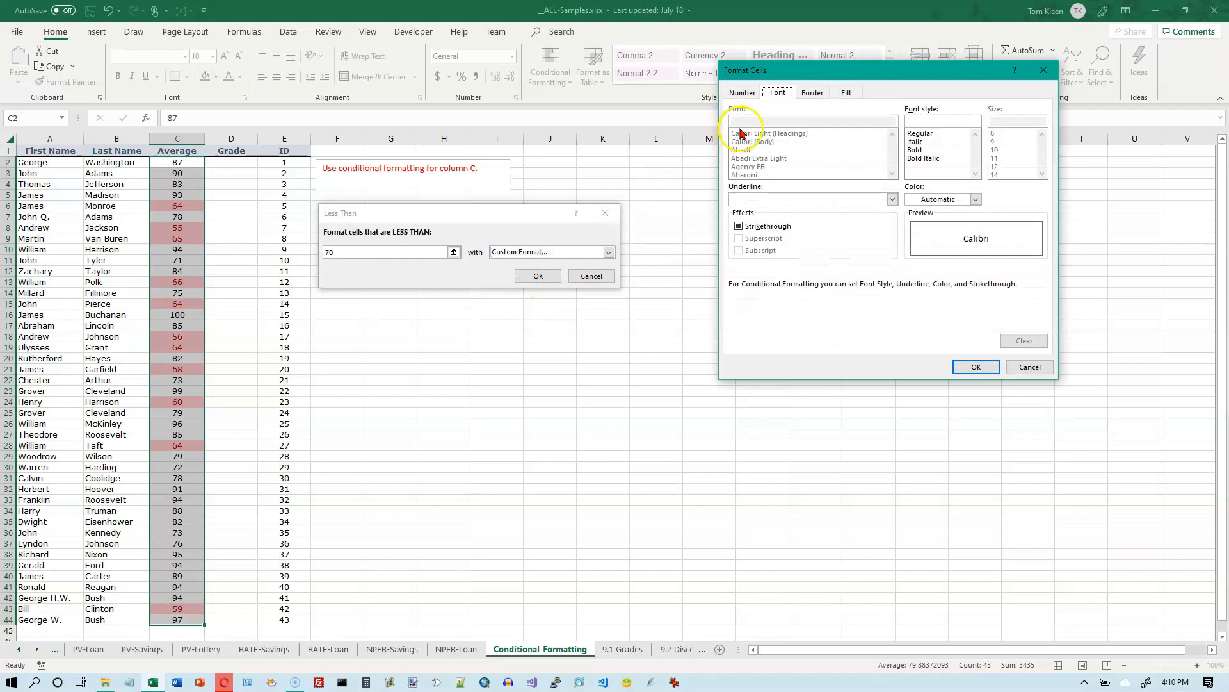
drag(810, 73, 404, 169)
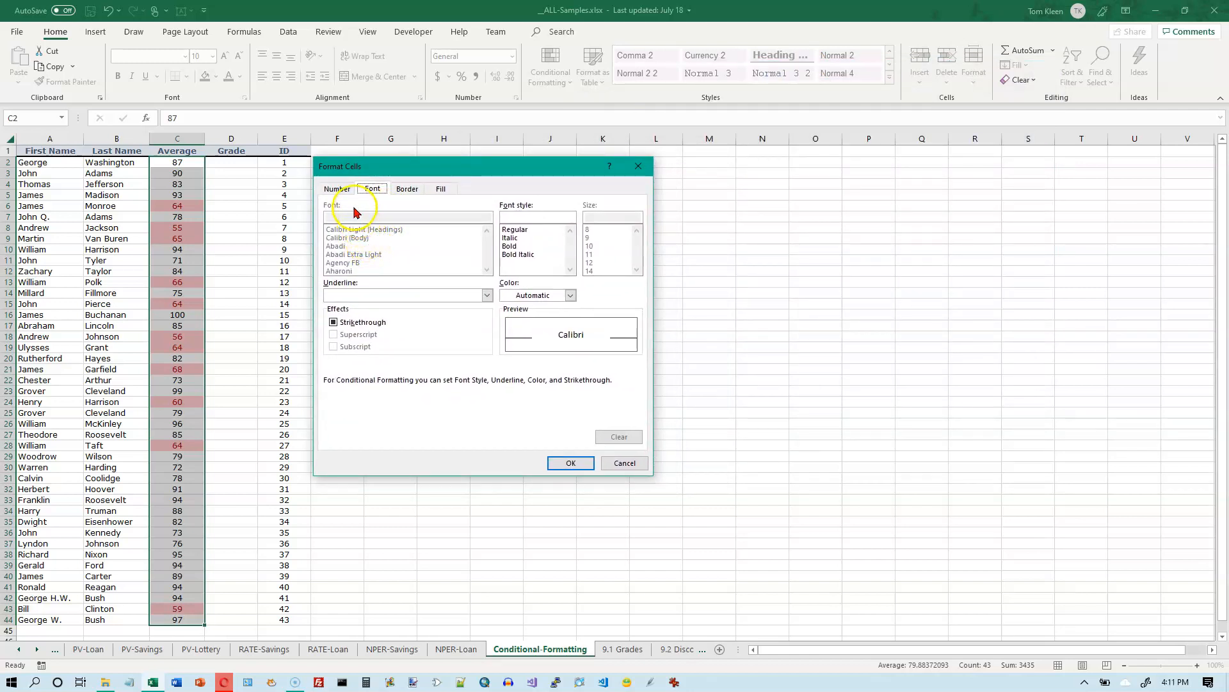
click(338, 189)
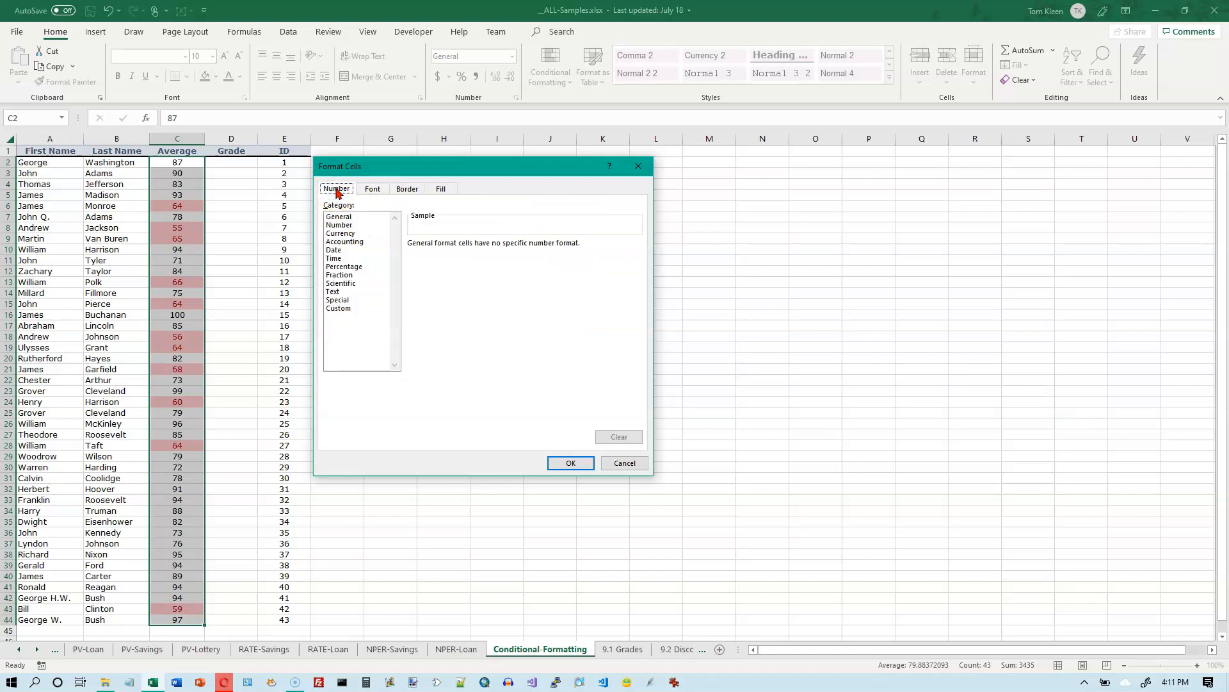
click(371, 190)
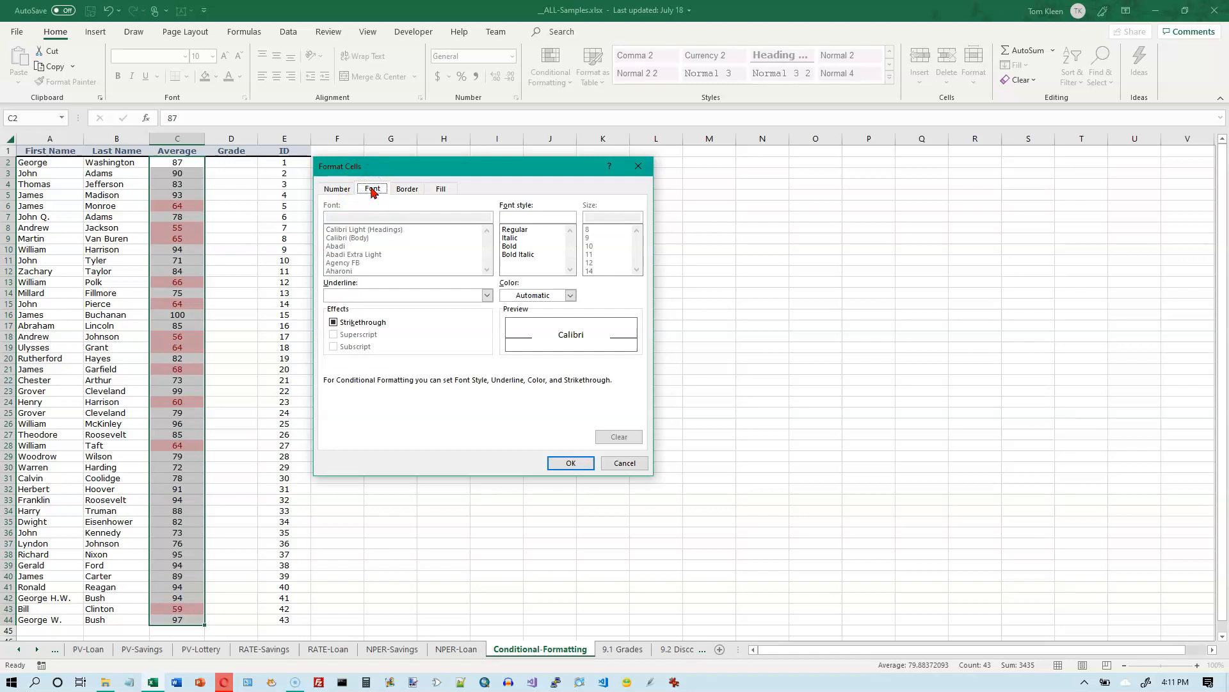
click(571, 296)
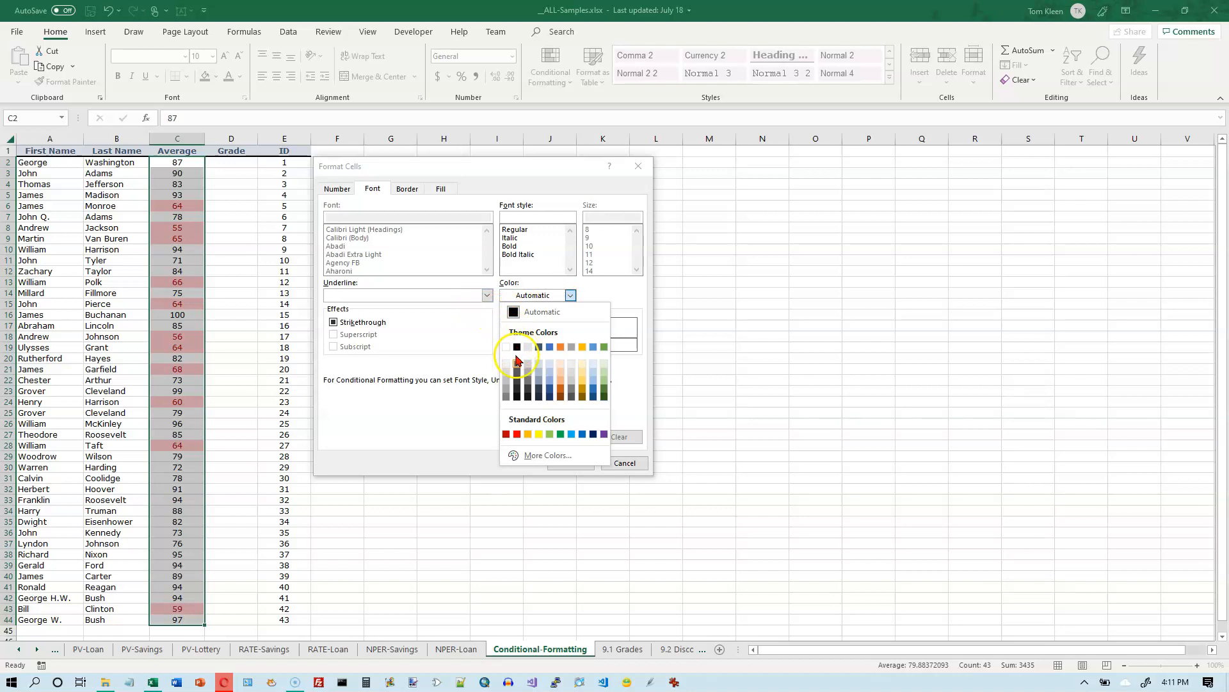
click(583, 435)
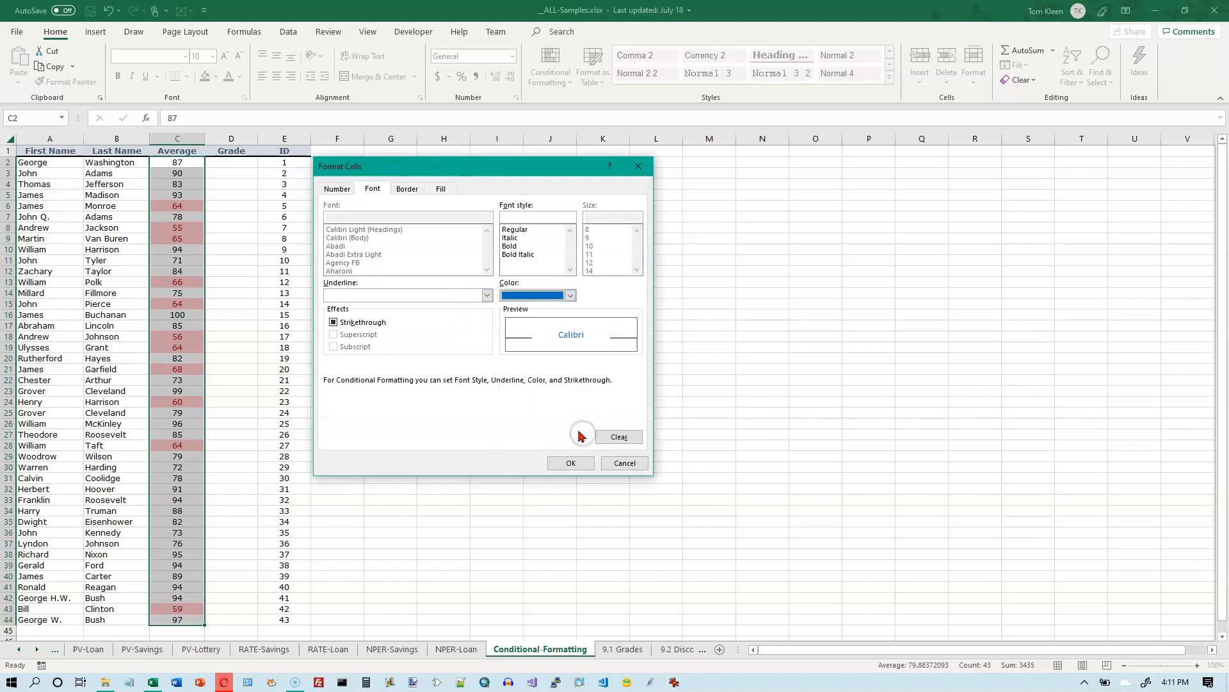
click(510, 248)
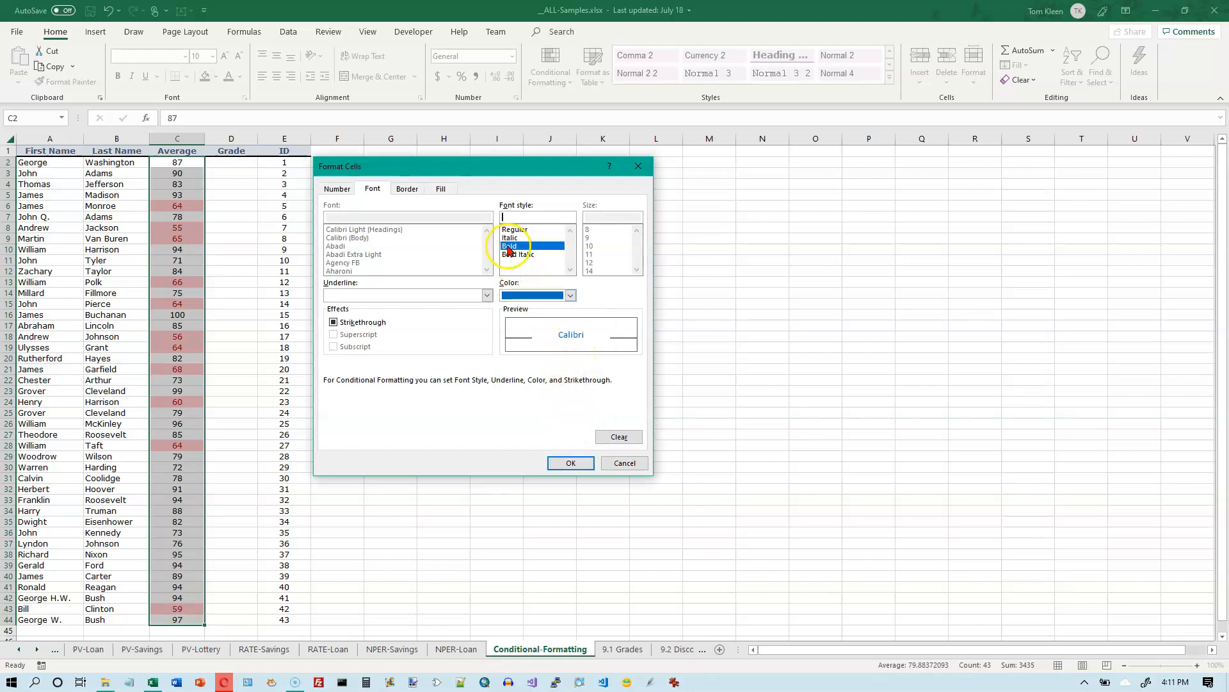
click(407, 190)
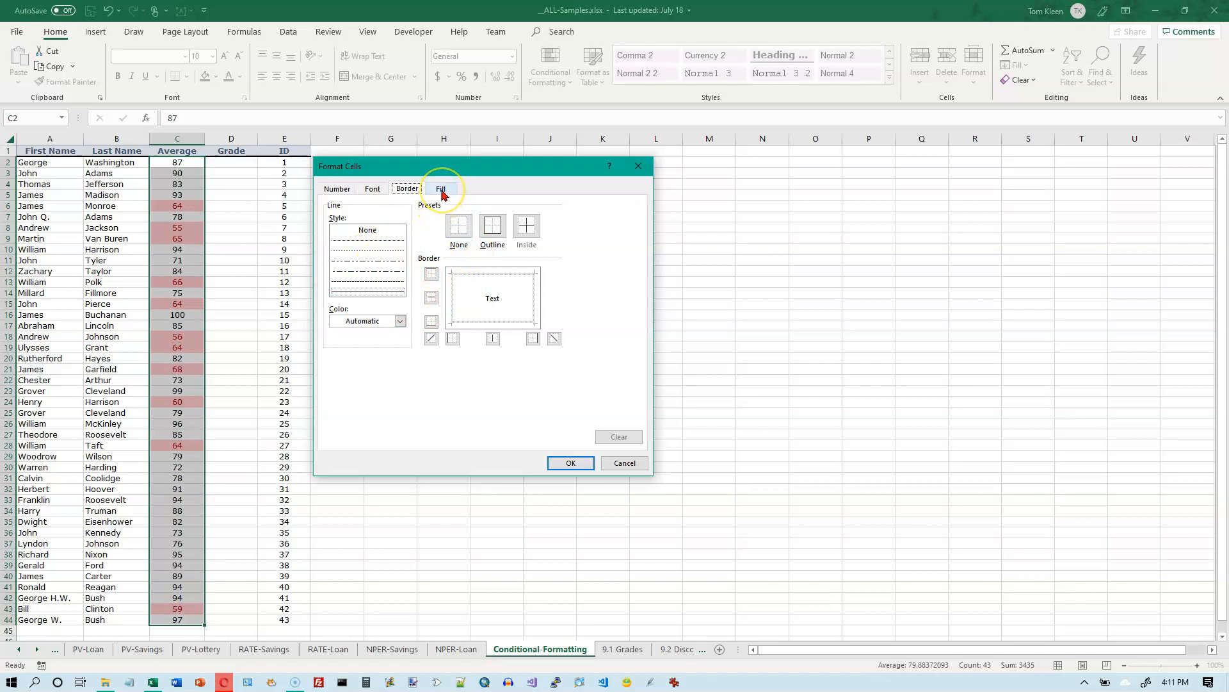
click(371, 189)
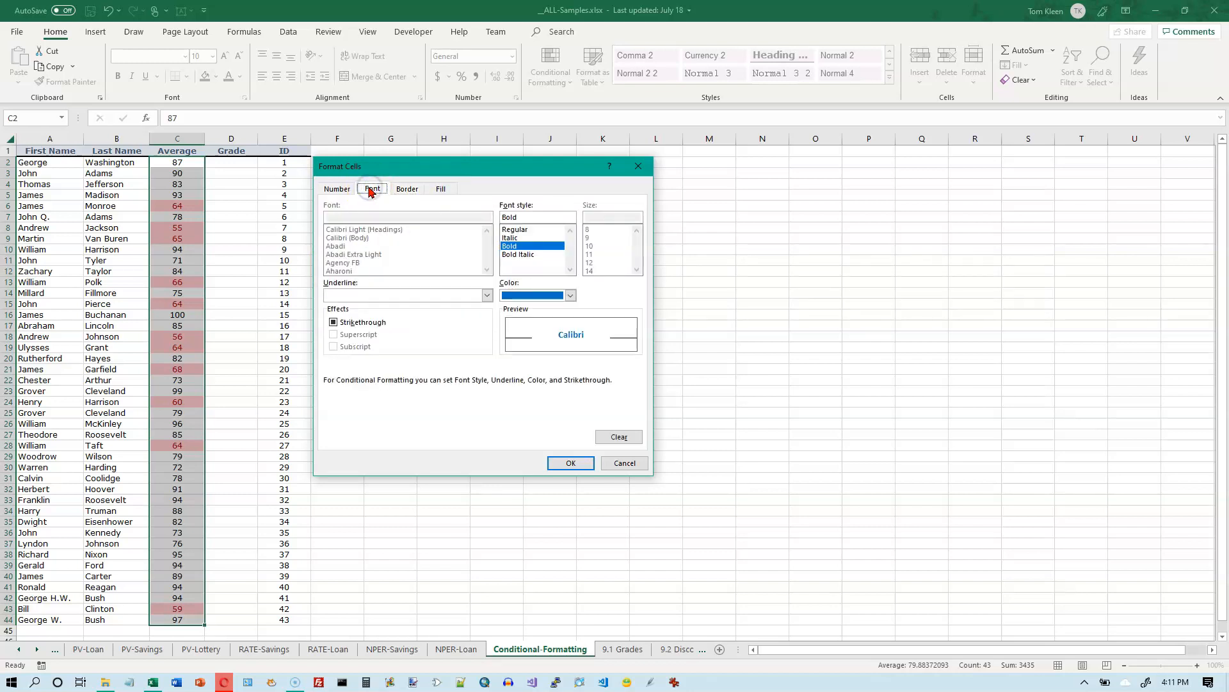
Add a light blue background fill to the custom format and apply the Less Than 70 rule to C2:C44
click(440, 190)
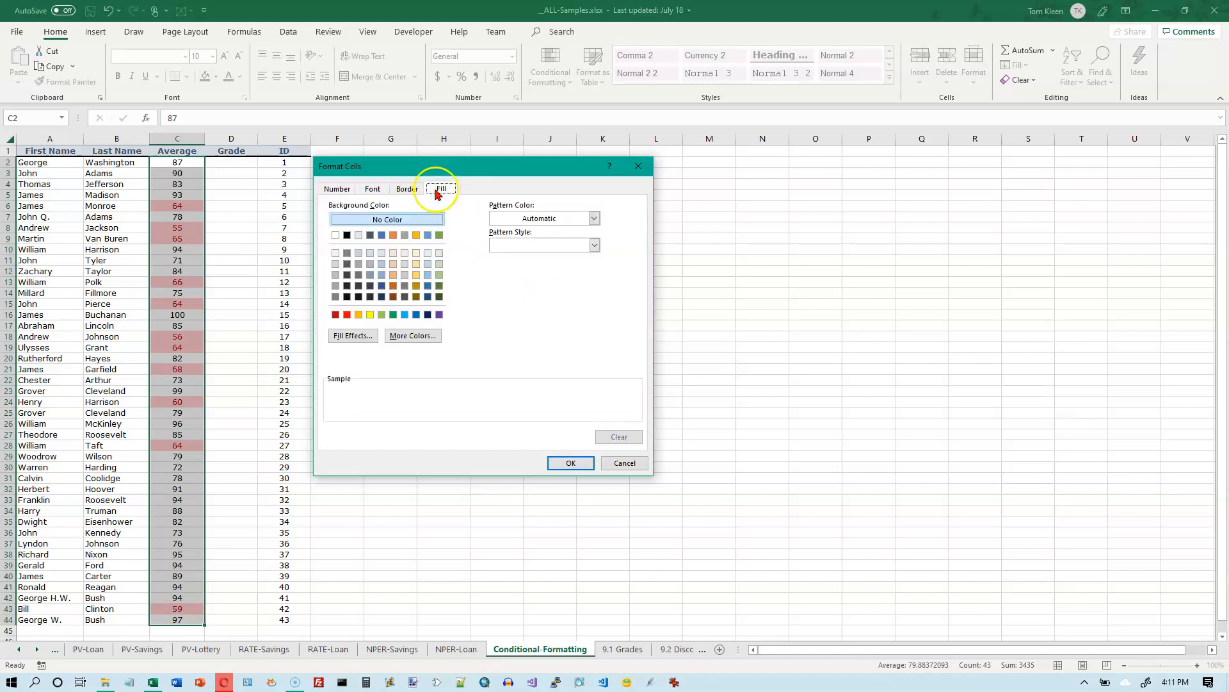
click(382, 263)
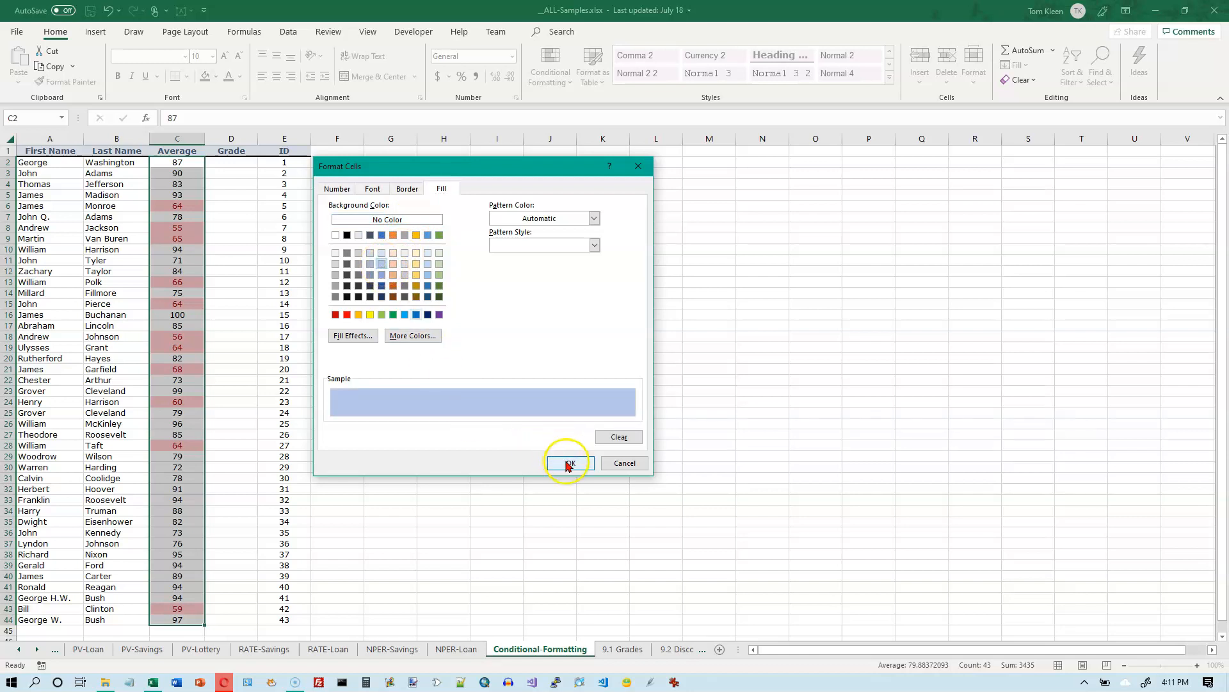
click(569, 463)
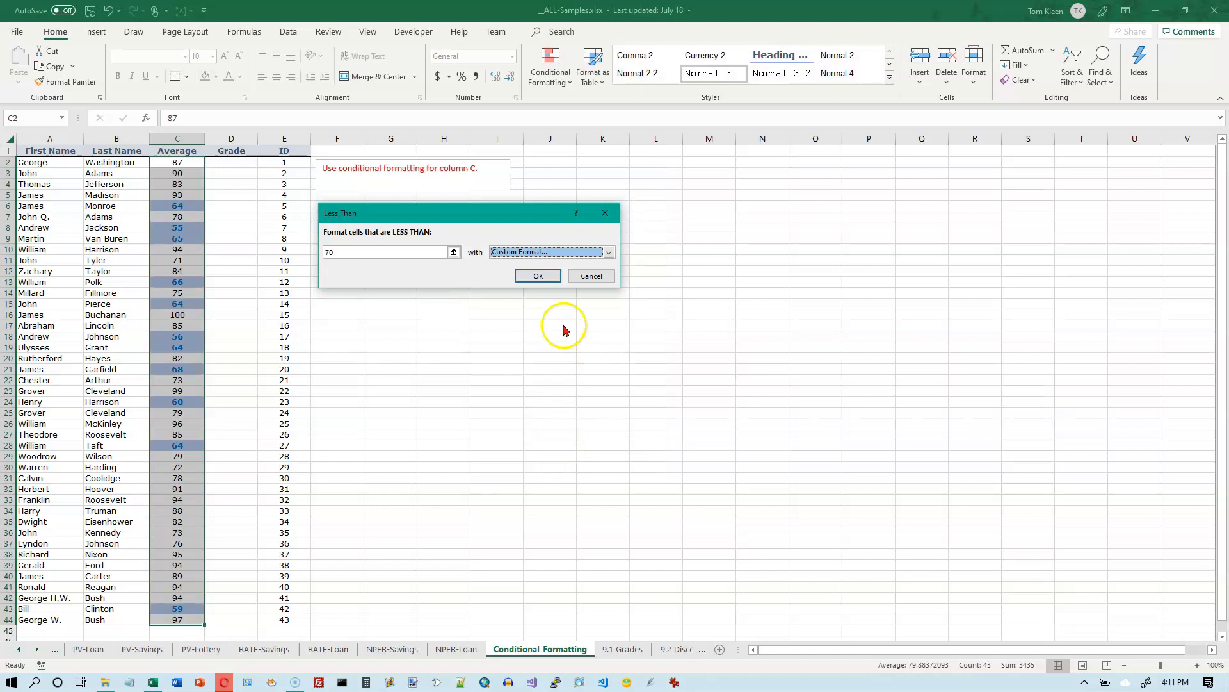
click(538, 276)
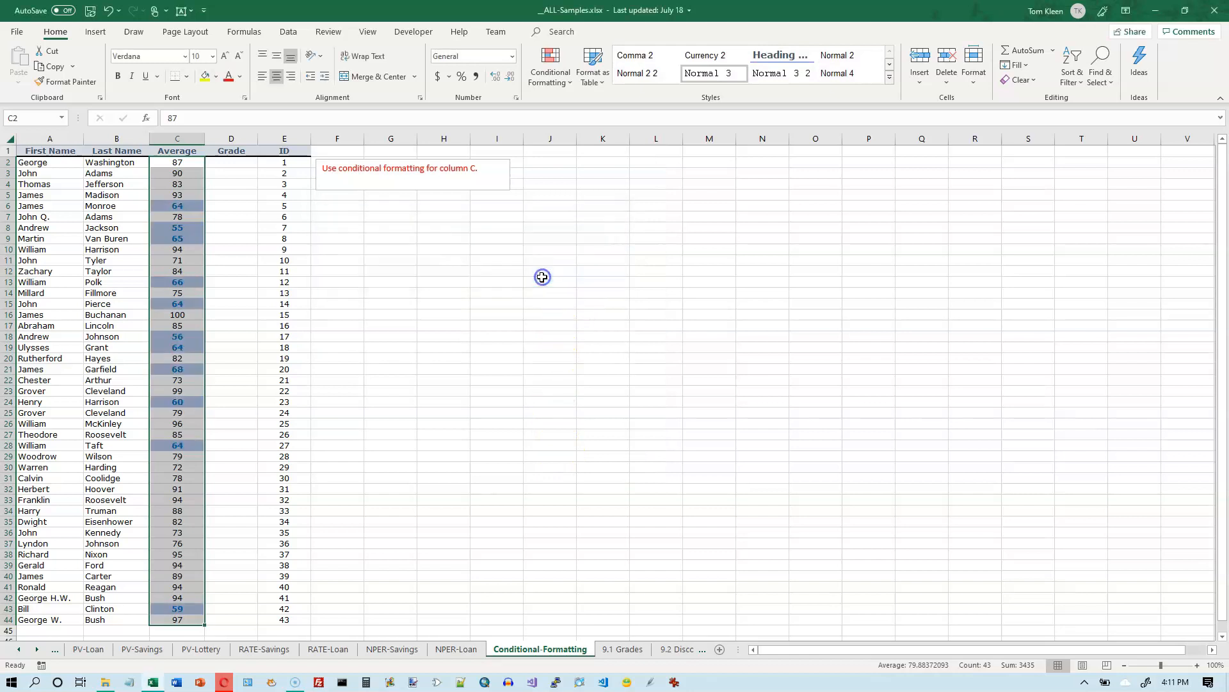
click(335, 228)
Test the rule by entering 70 as the average in C6, and undo that edit
click(198, 204)
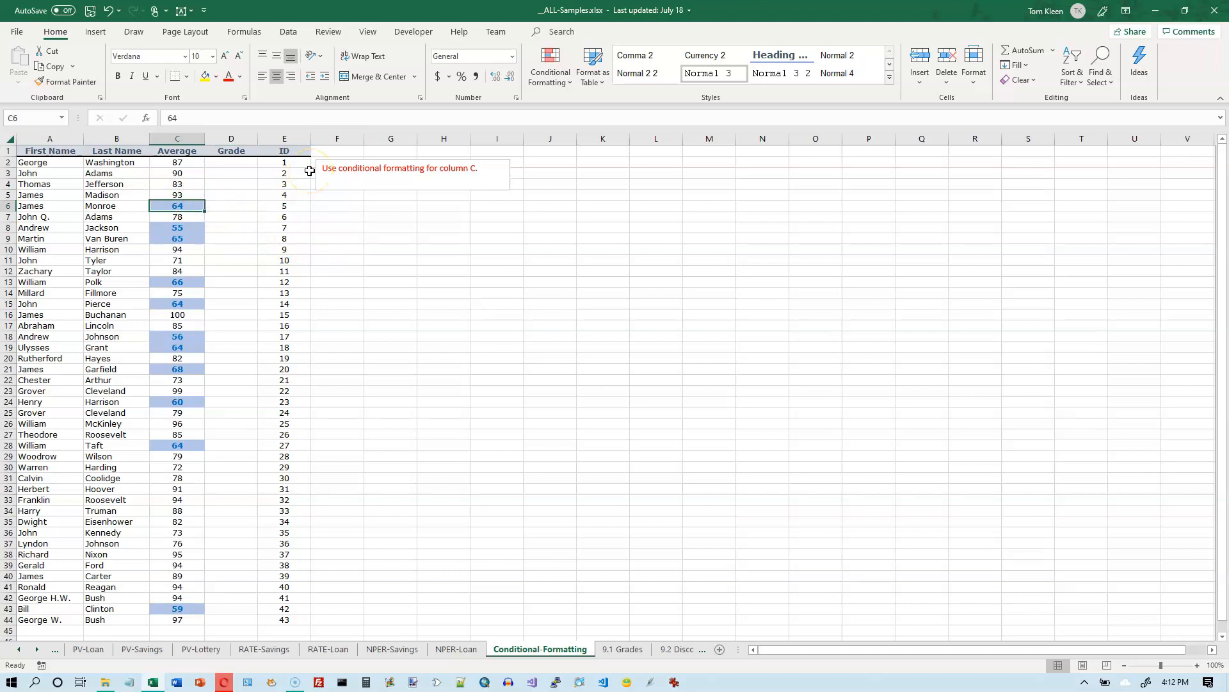
text(70)
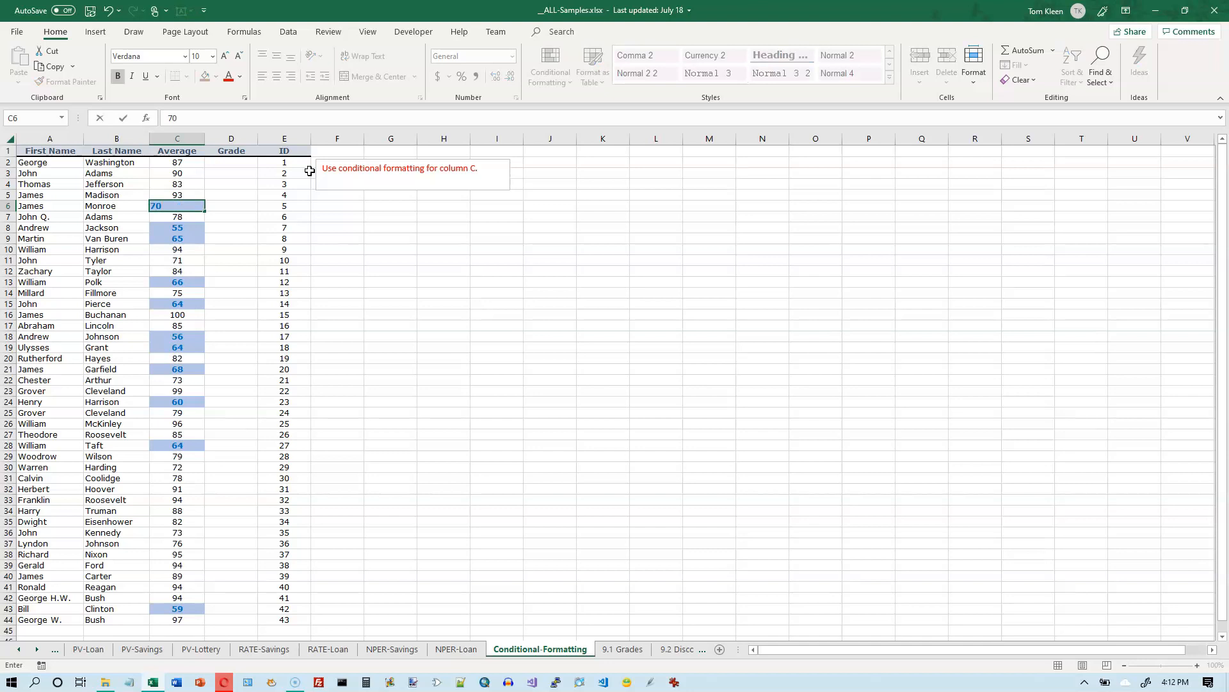
key(Return)
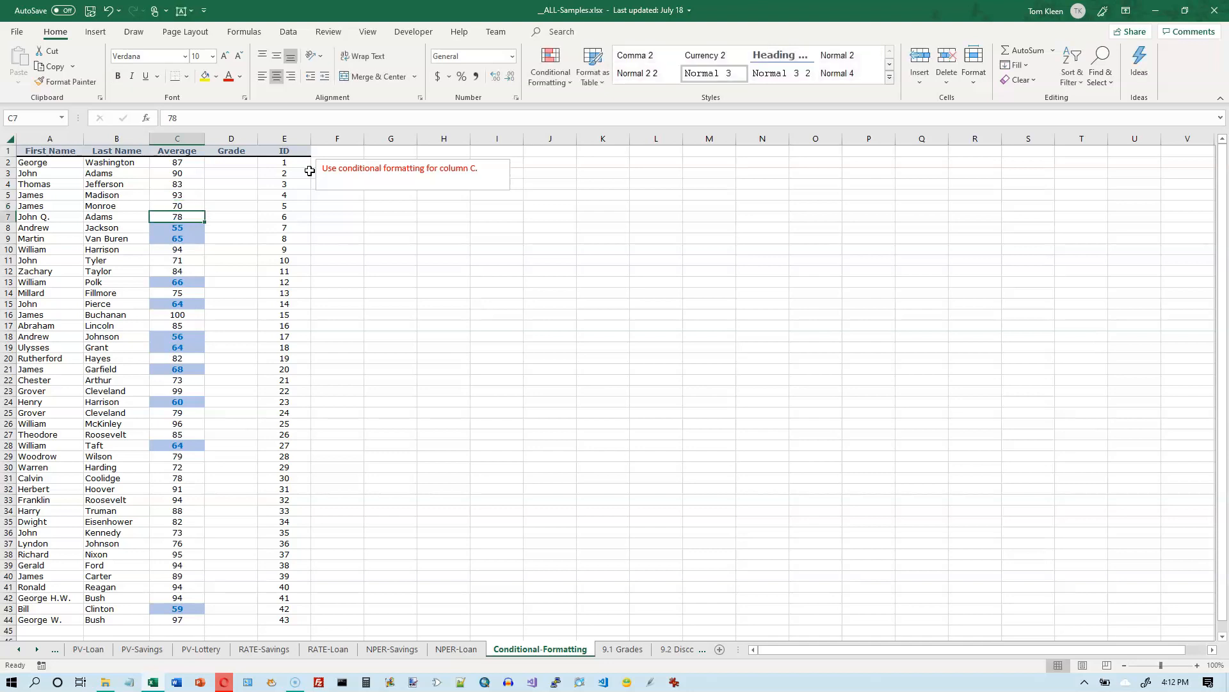
key(Up)
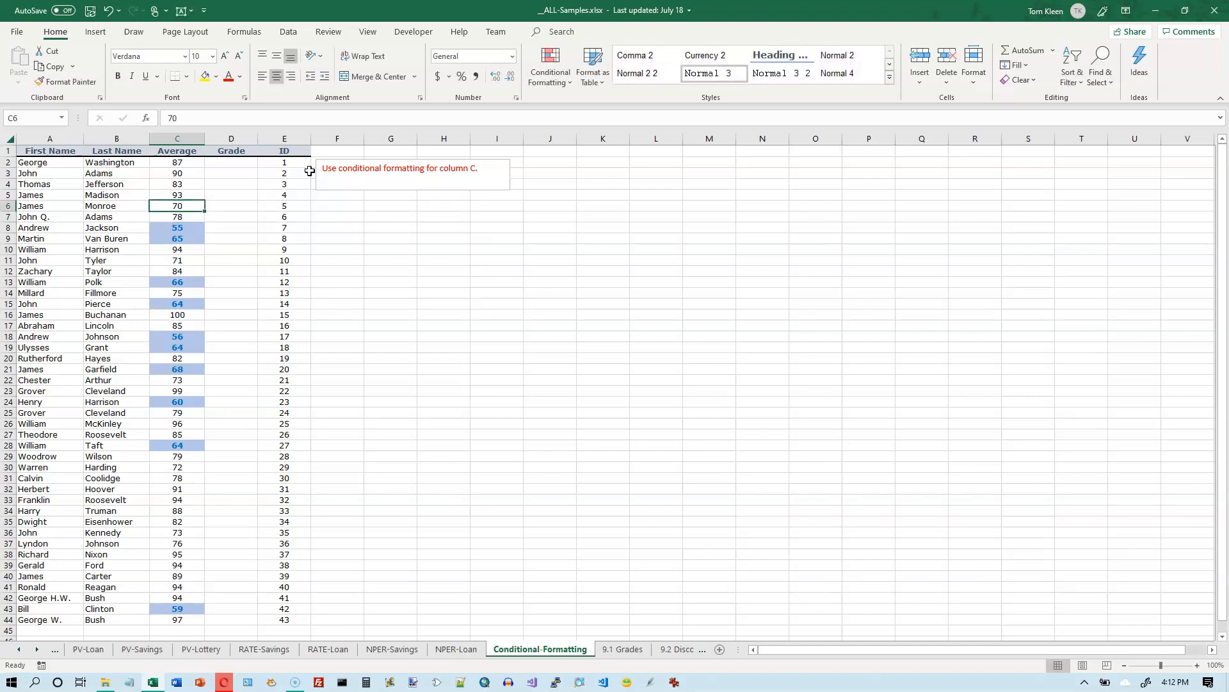
key(ctrl+z)
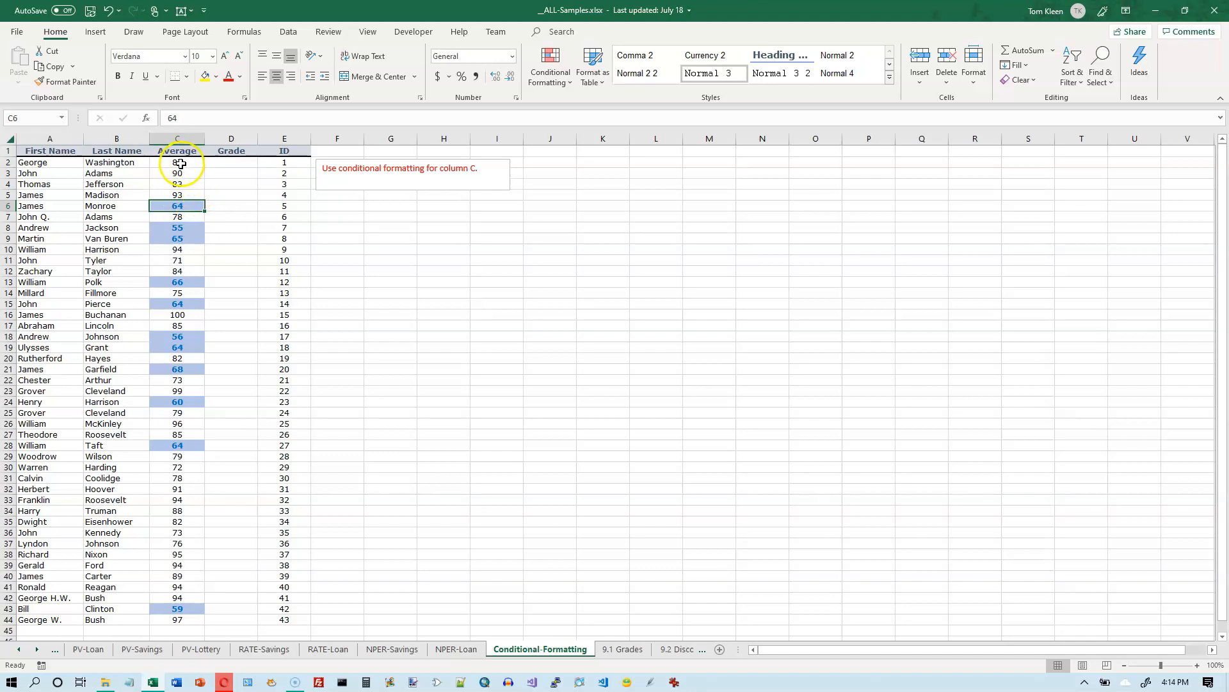
Start a new formatting rule for C2:C44 covering cell values greater than or equal to 90
drag(182, 165, 187, 620)
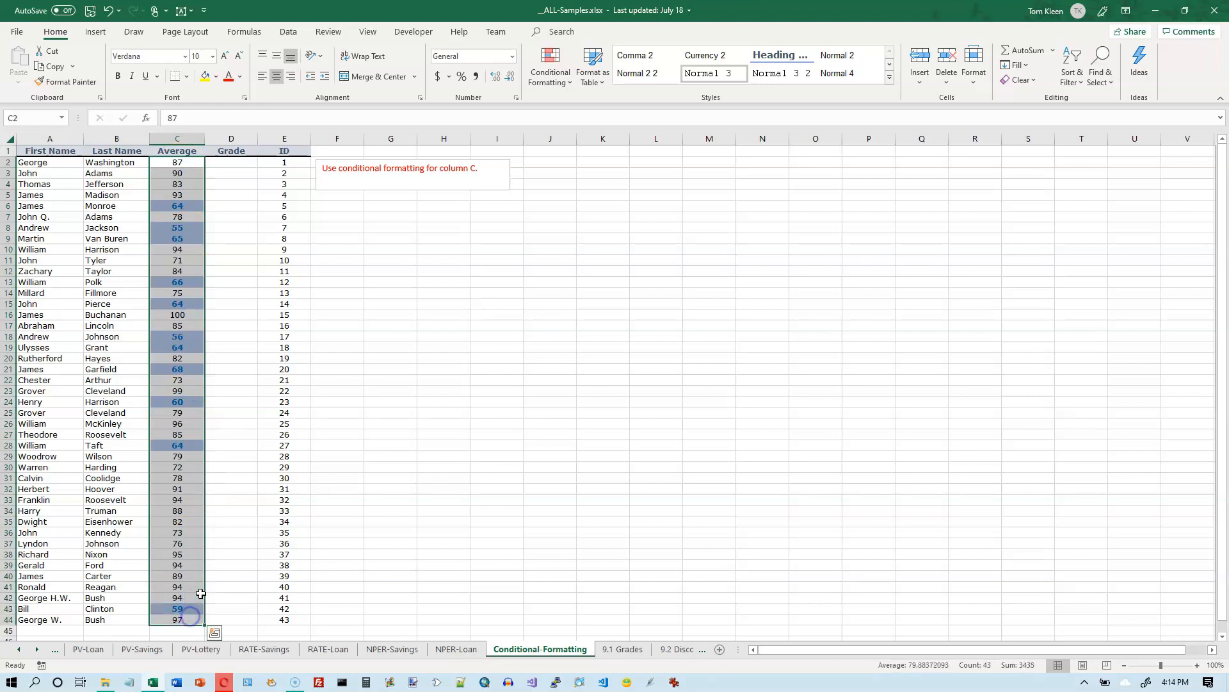
click(568, 83)
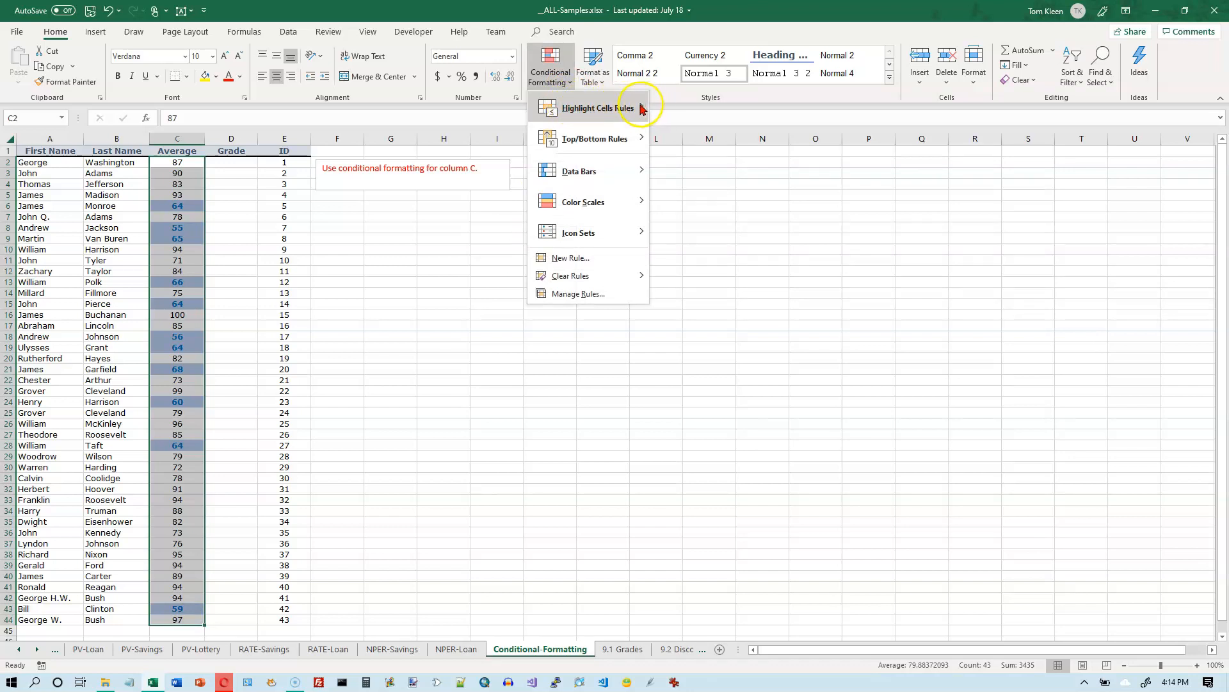
mouse_move(643, 109)
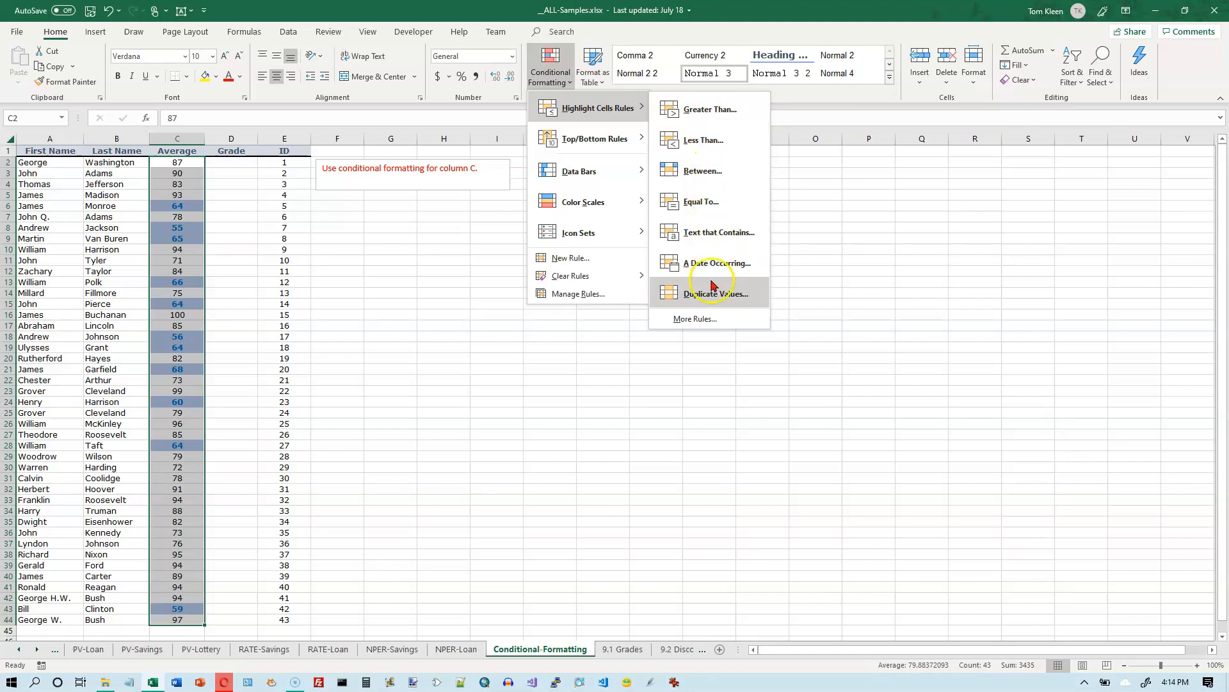
click(709, 319)
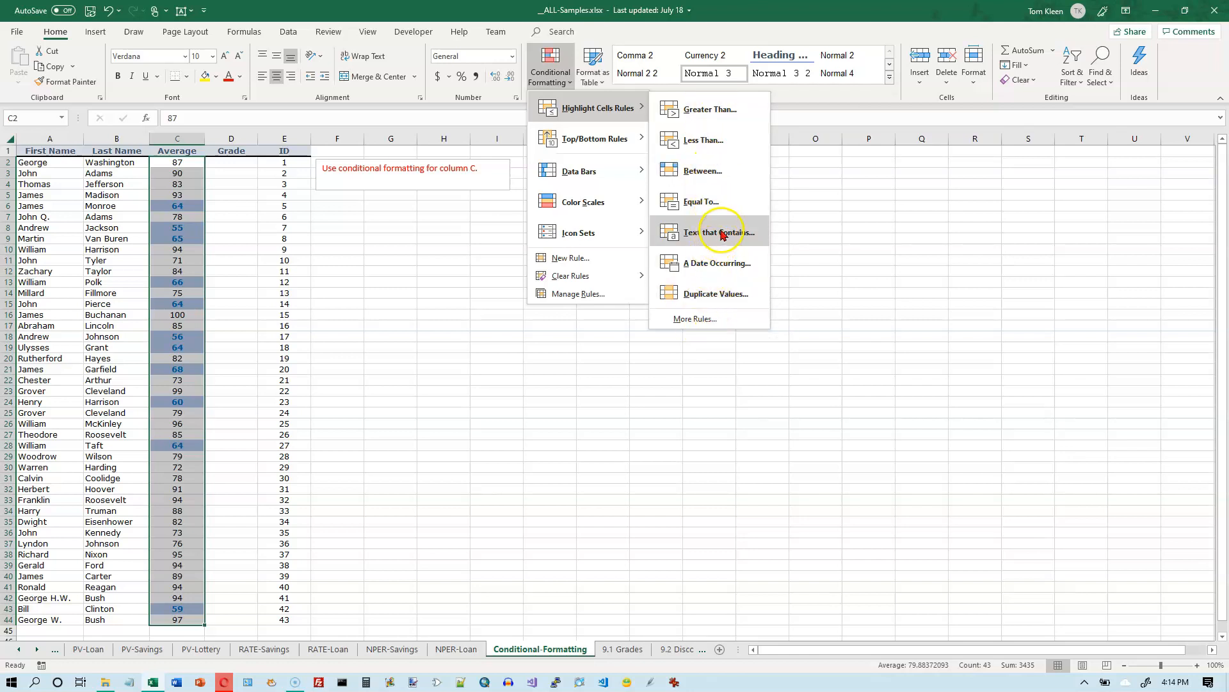
click(695, 319)
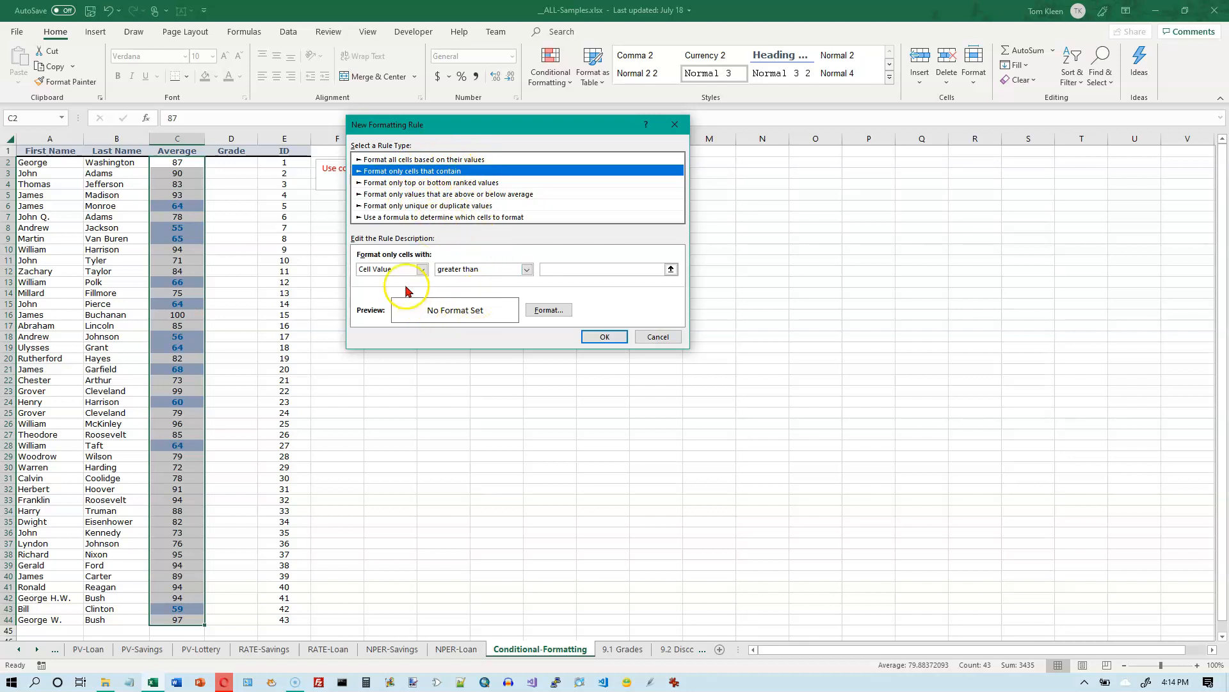
click(527, 270)
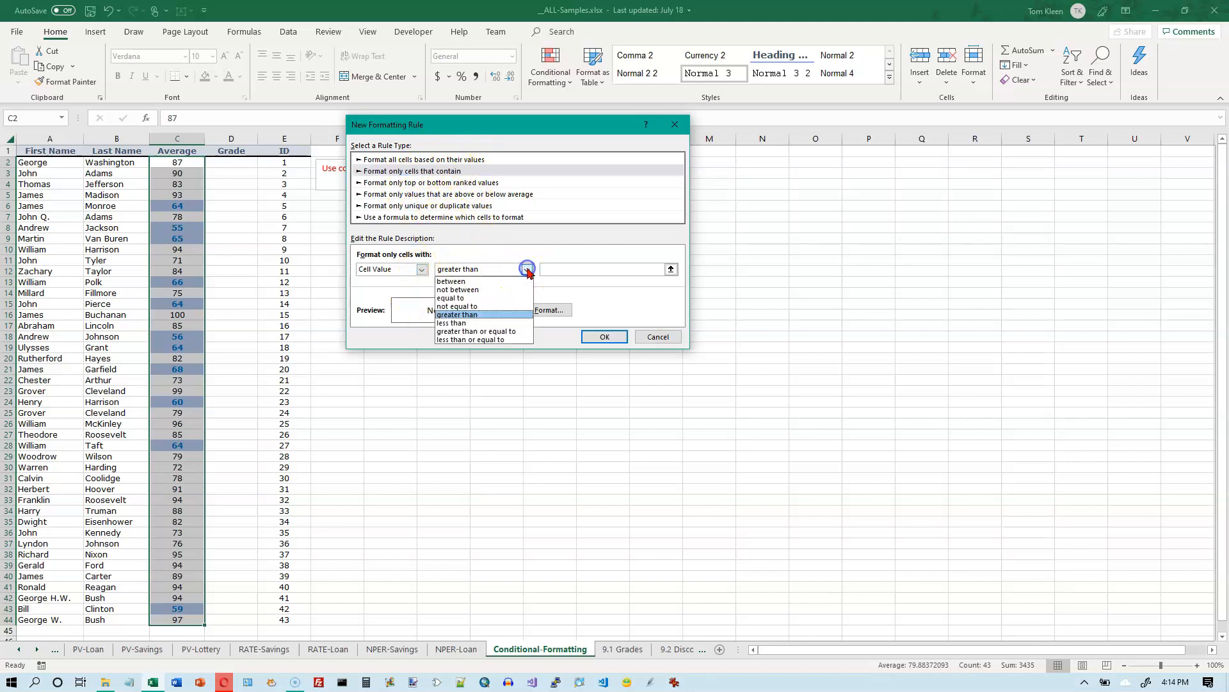
click(517, 334)
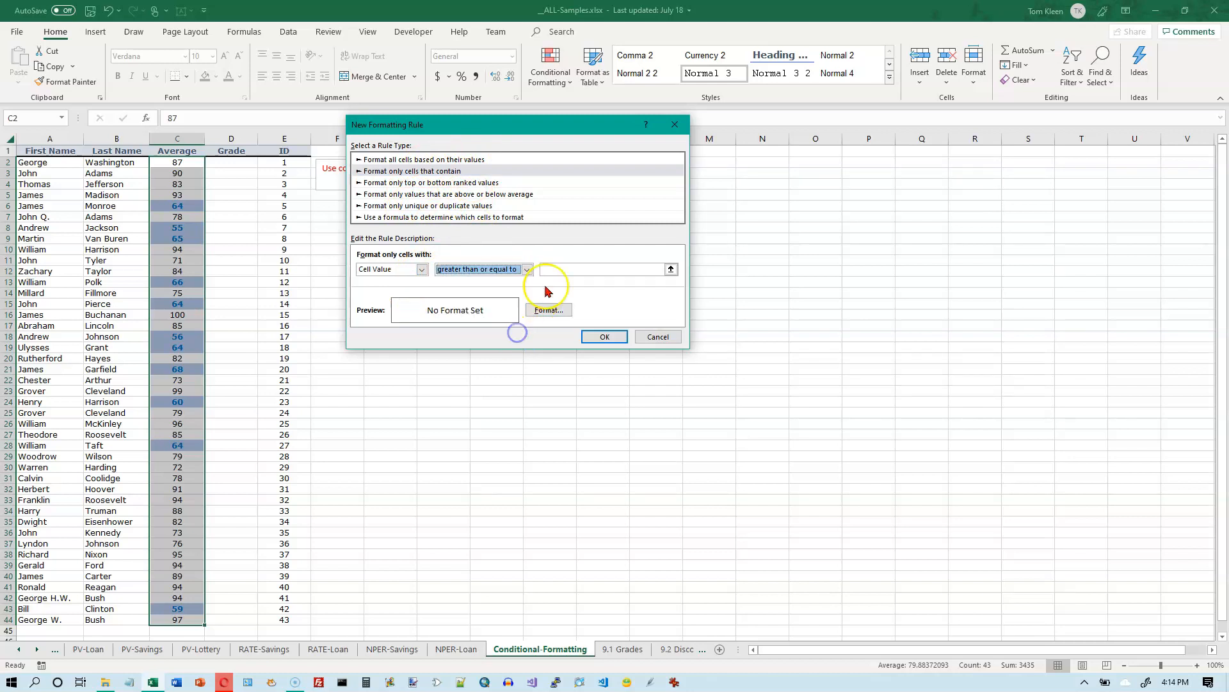
click(559, 268)
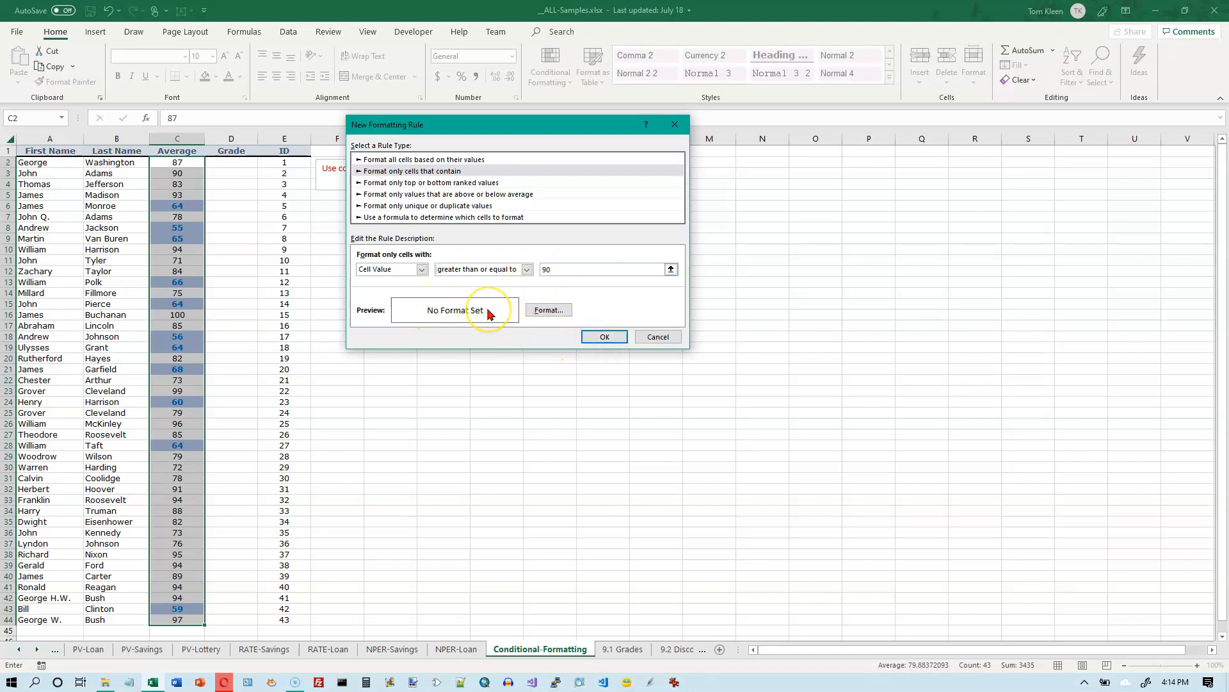
Set the rule's custom format to bold font style with standard red font color
click(555, 311)
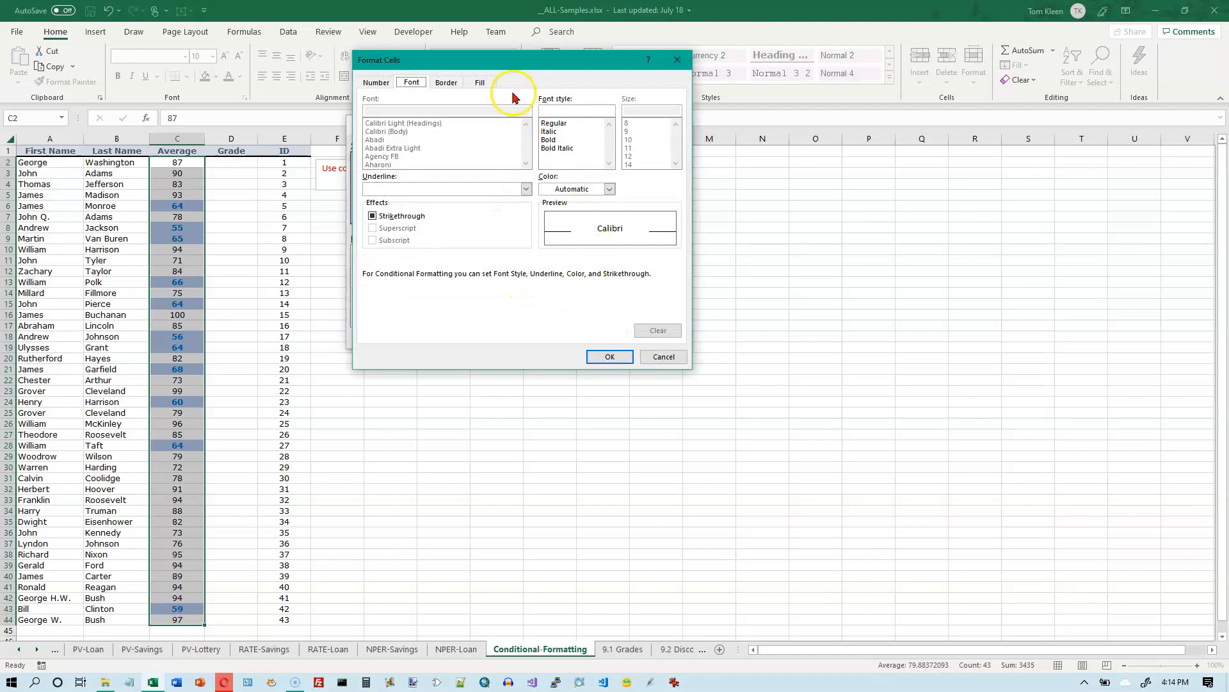
click(411, 83)
click(480, 83)
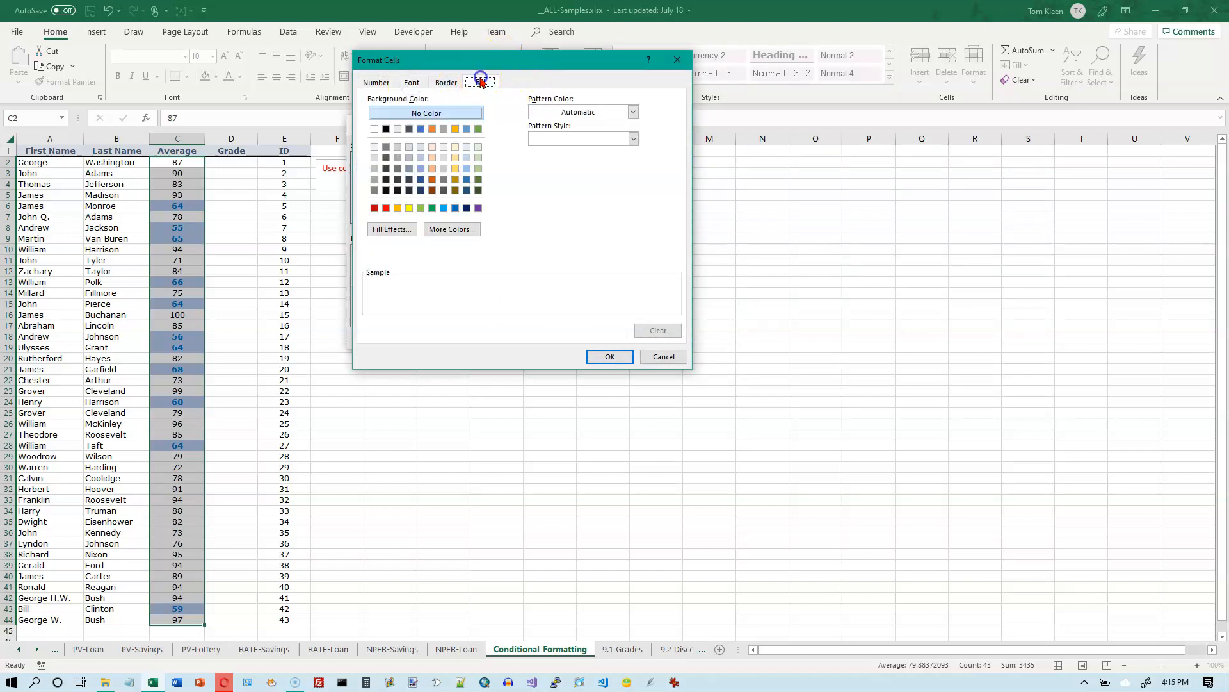
click(410, 83)
click(548, 140)
click(610, 189)
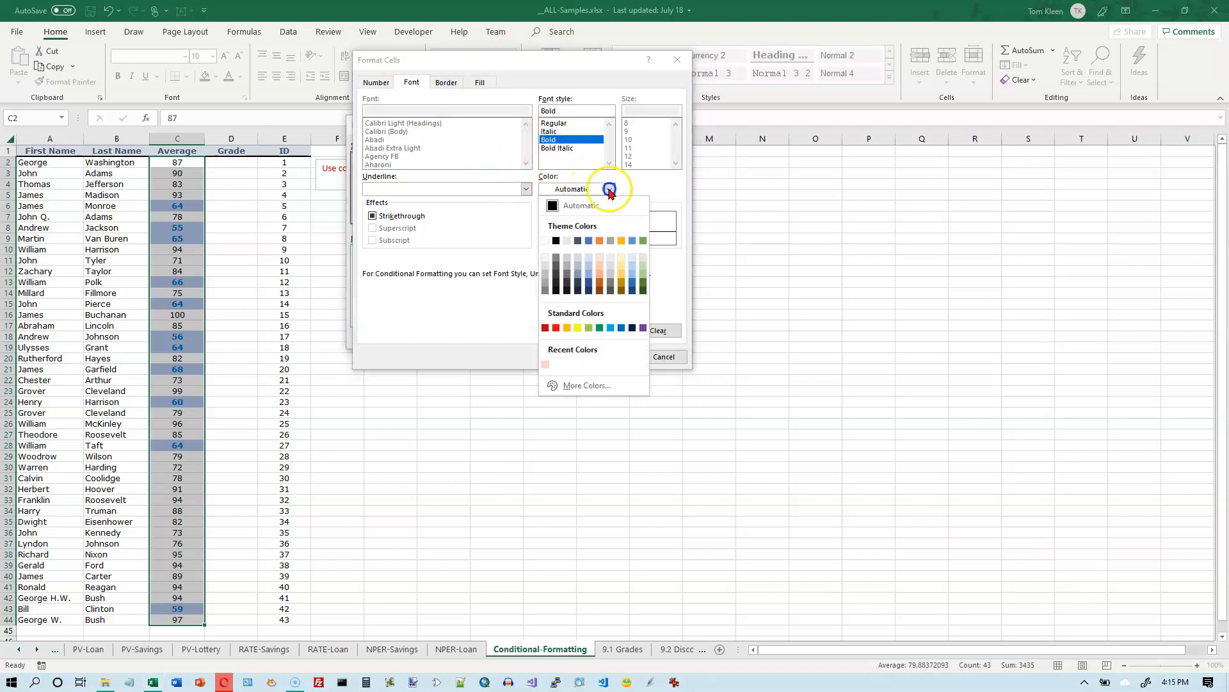
click(555, 328)
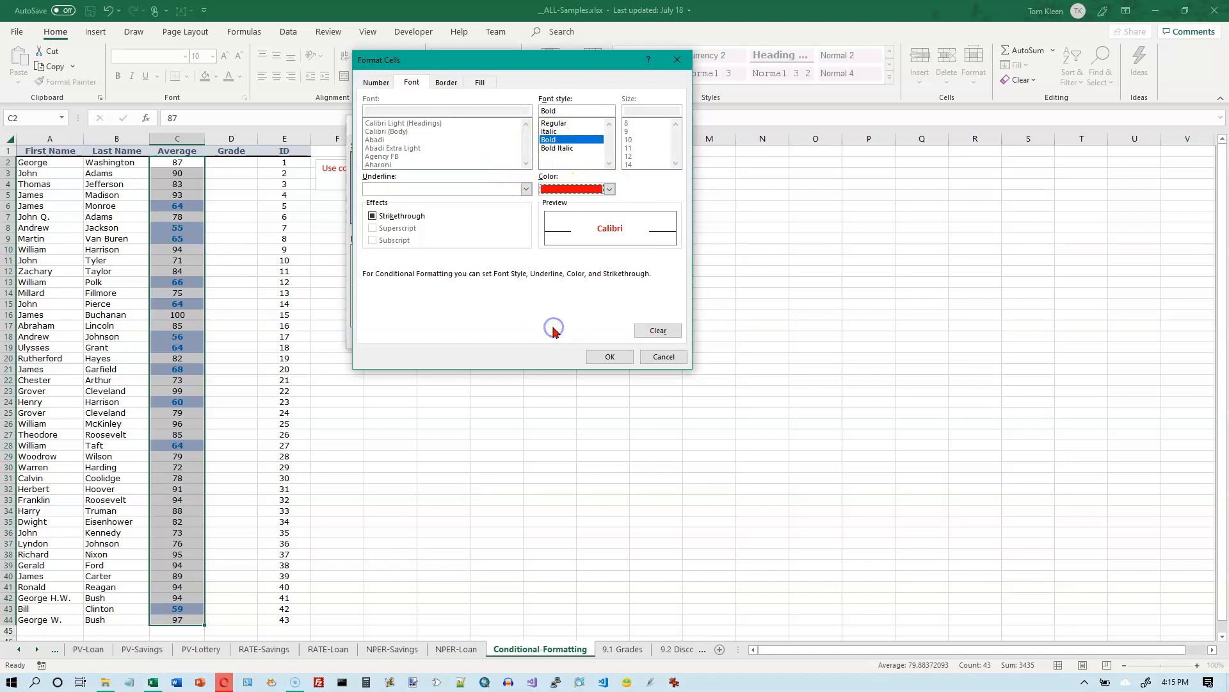
Add a light pink background fill from the extended color palette to the format, and apply the rule to the averages
click(473, 85)
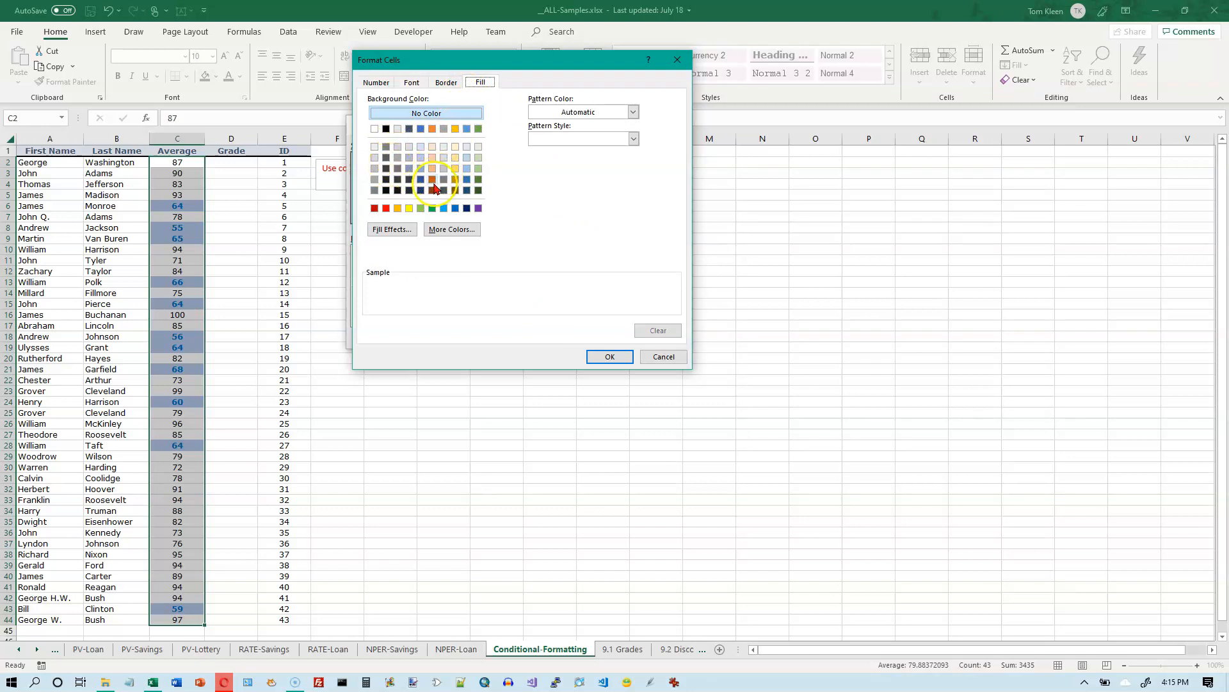
click(447, 230)
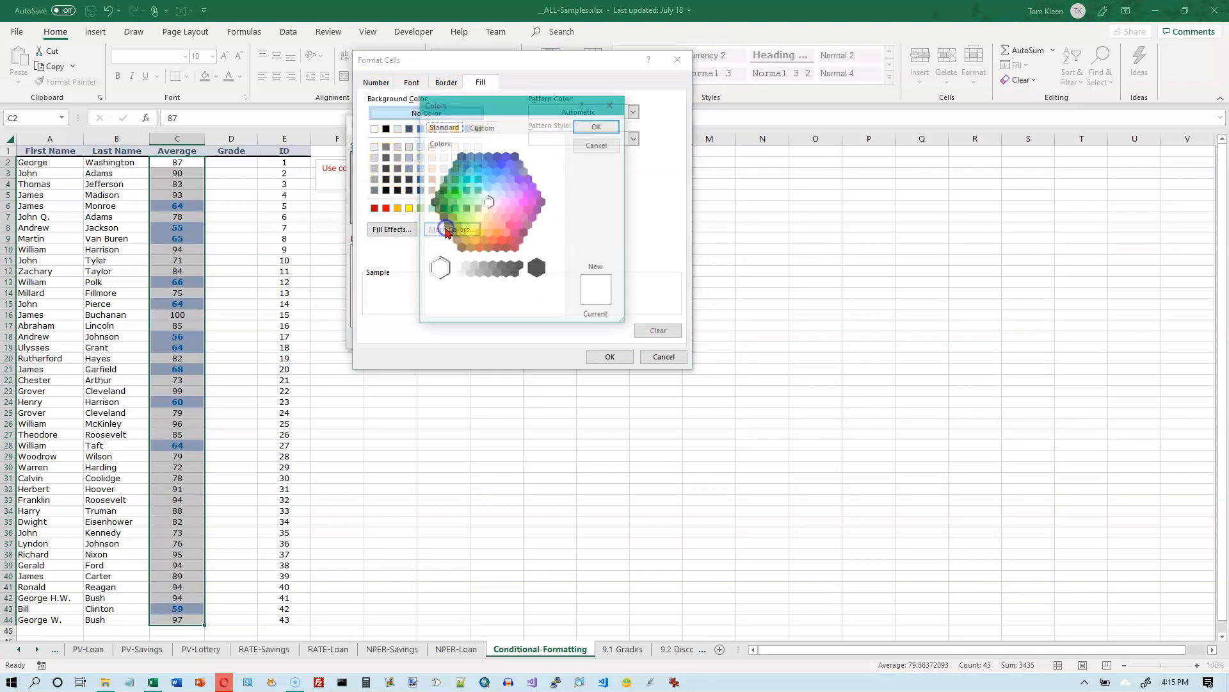
click(498, 203)
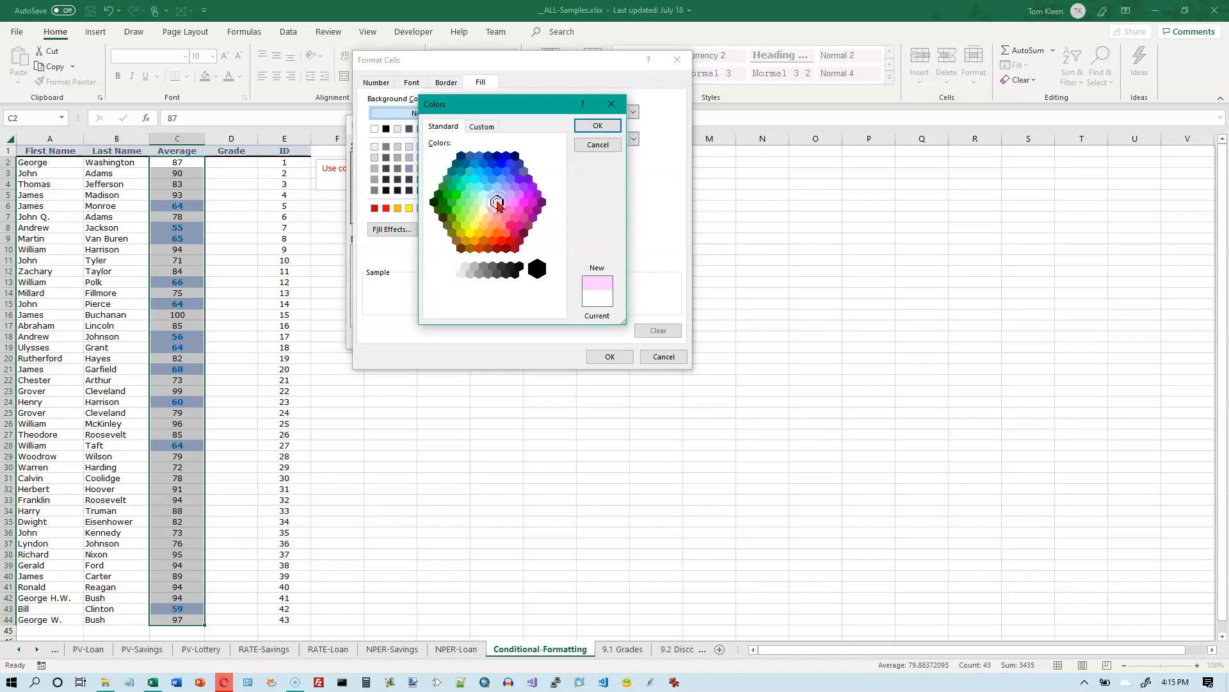
click(595, 136)
click(488, 128)
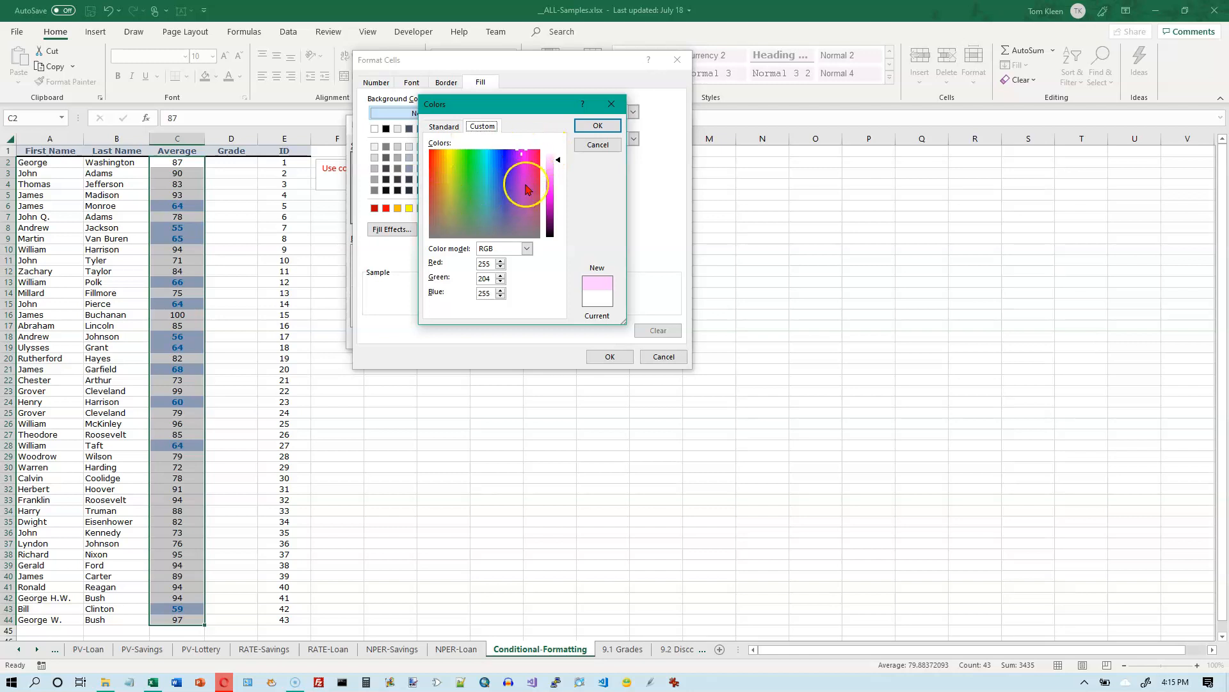
click(598, 126)
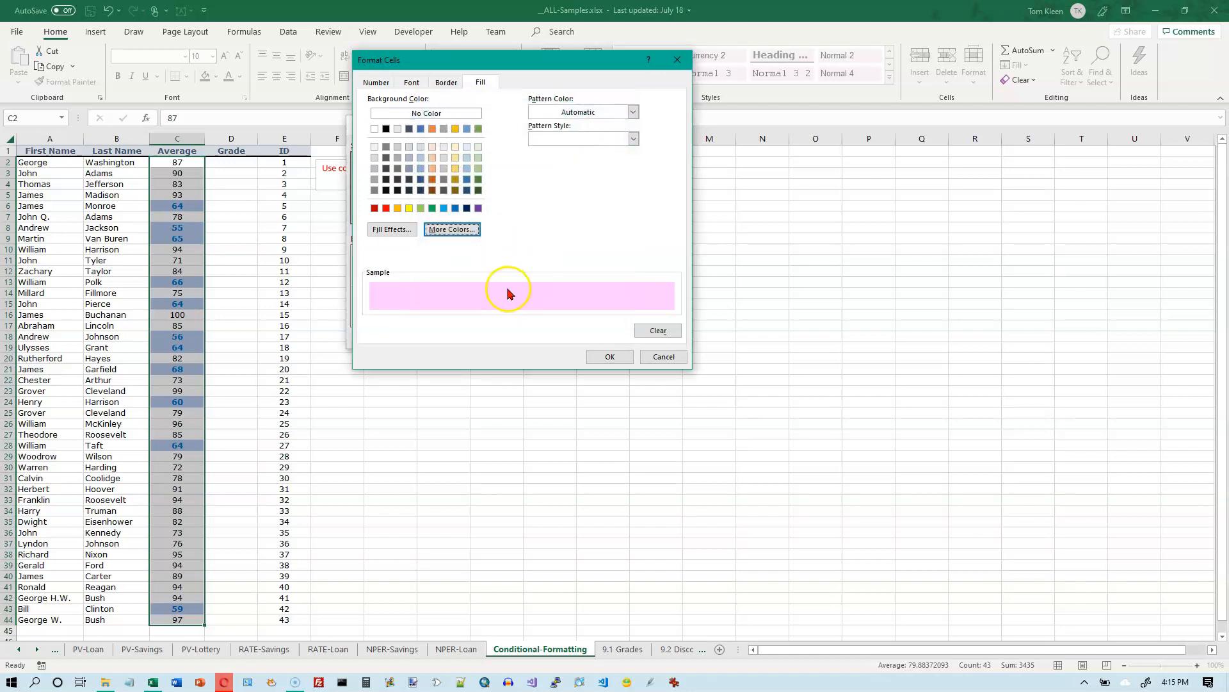
click(608, 356)
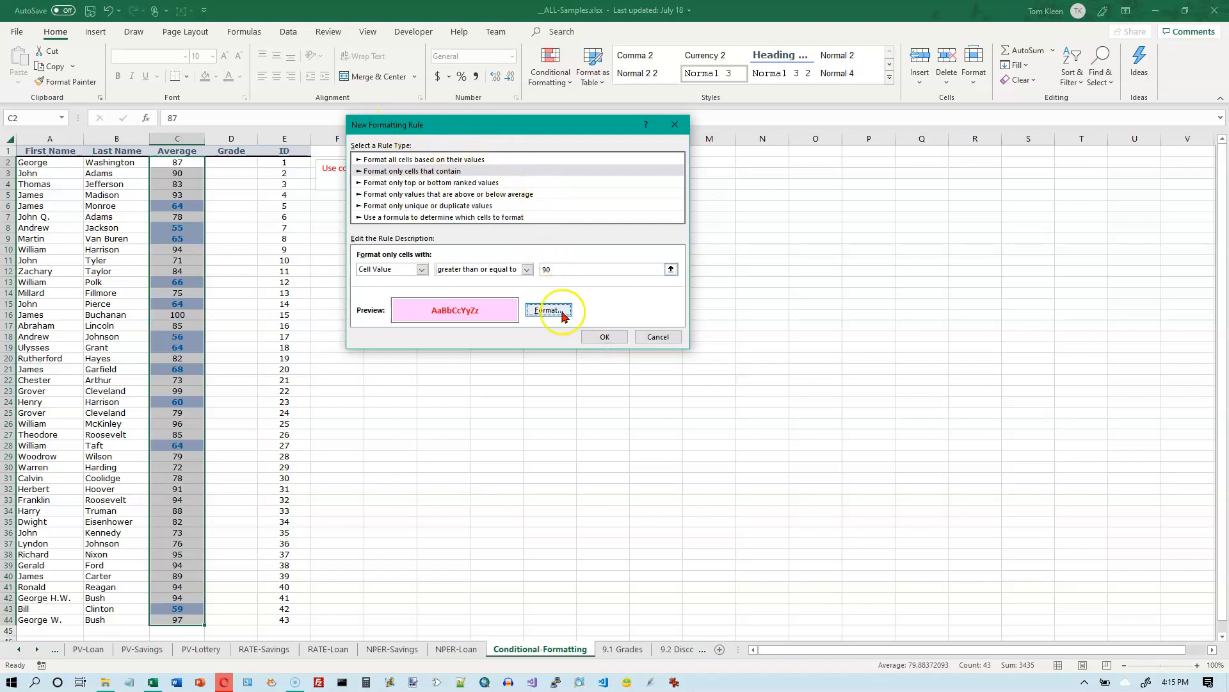
click(600, 338)
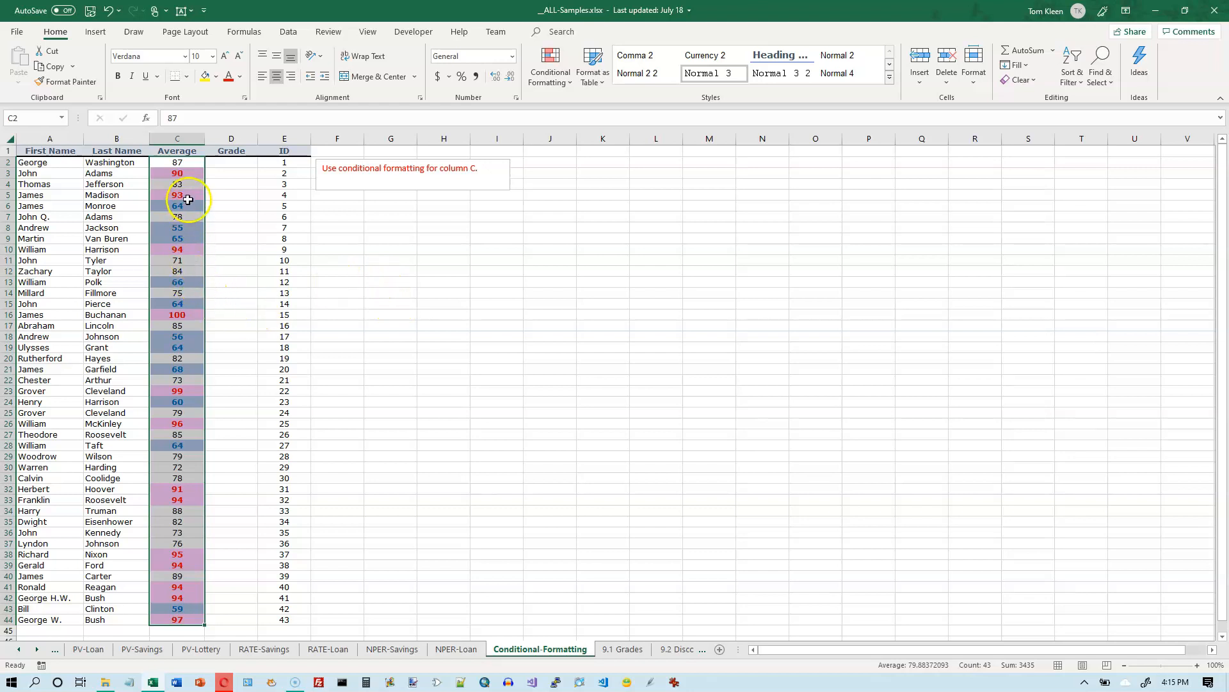
click(190, 173)
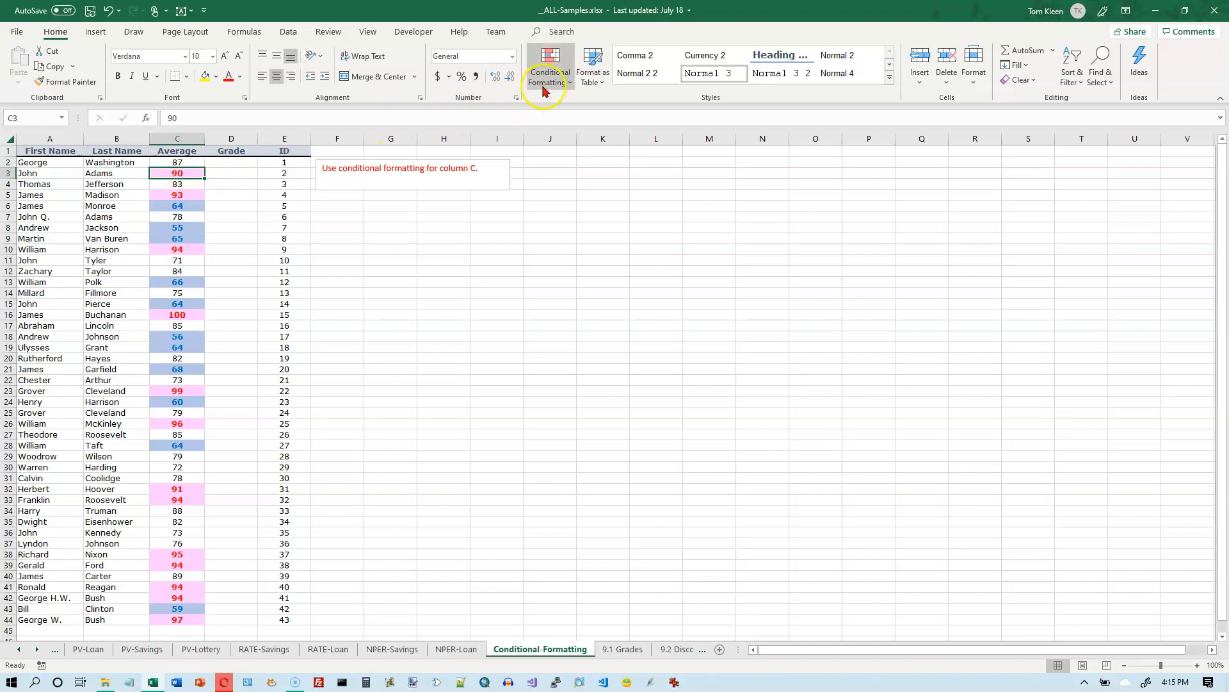
click(570, 82)
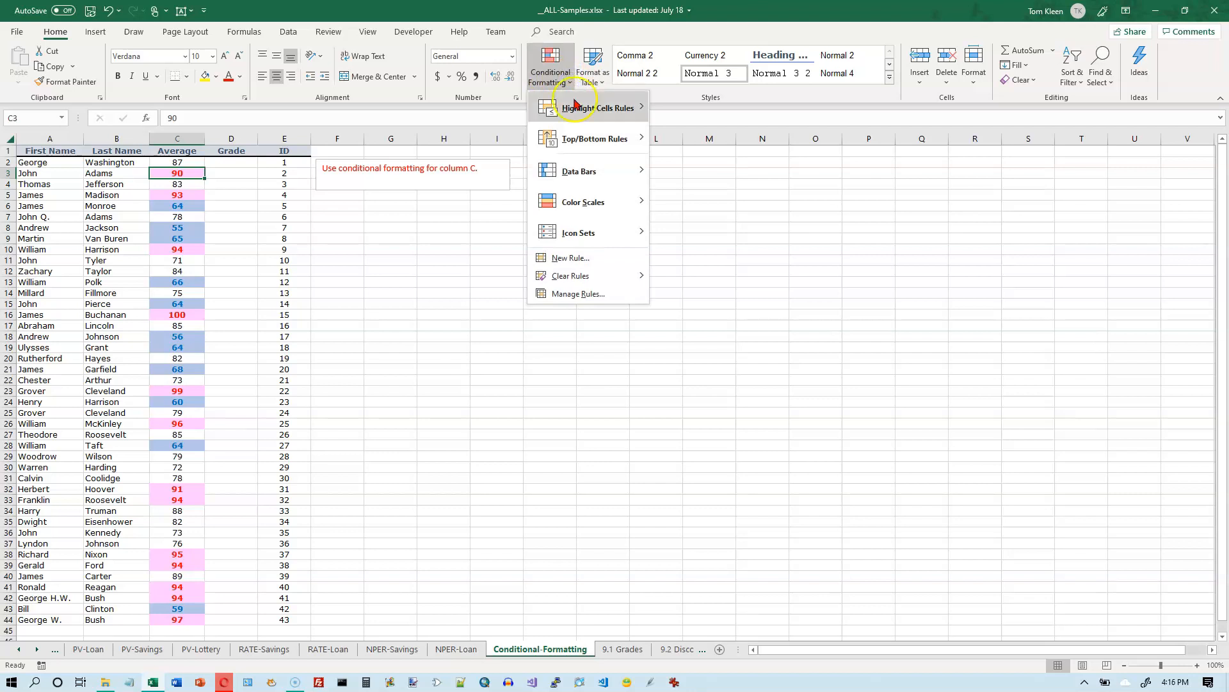
click(584, 138)
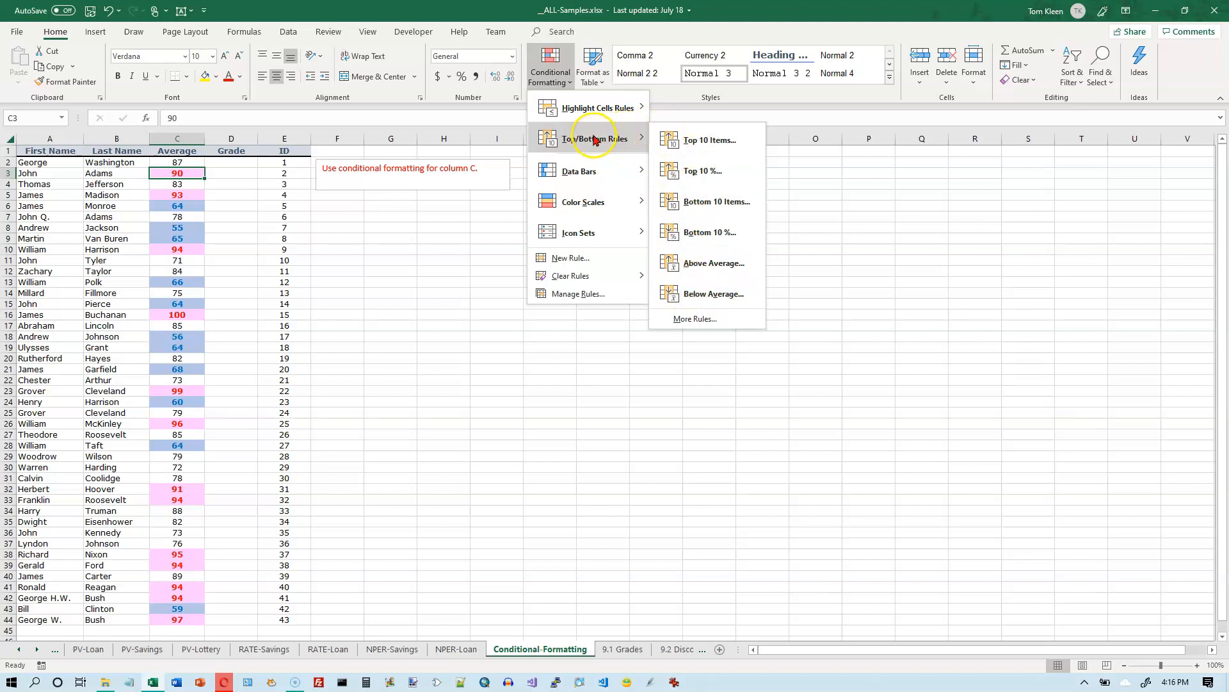
click(173, 172)
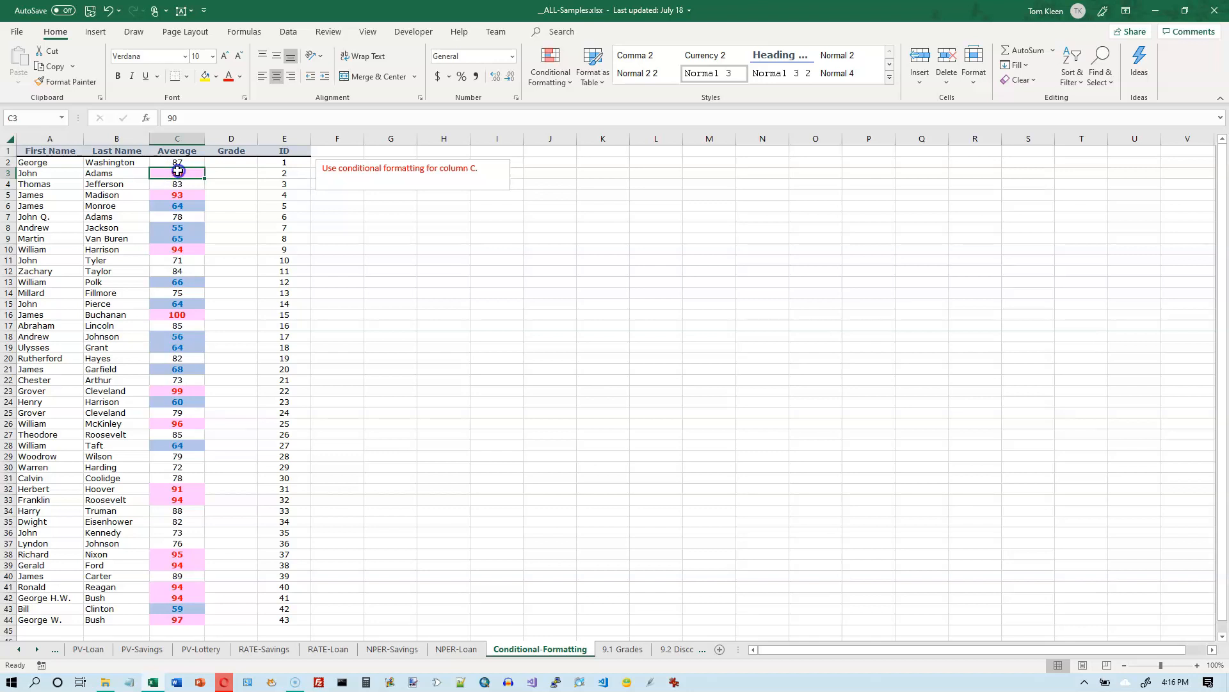